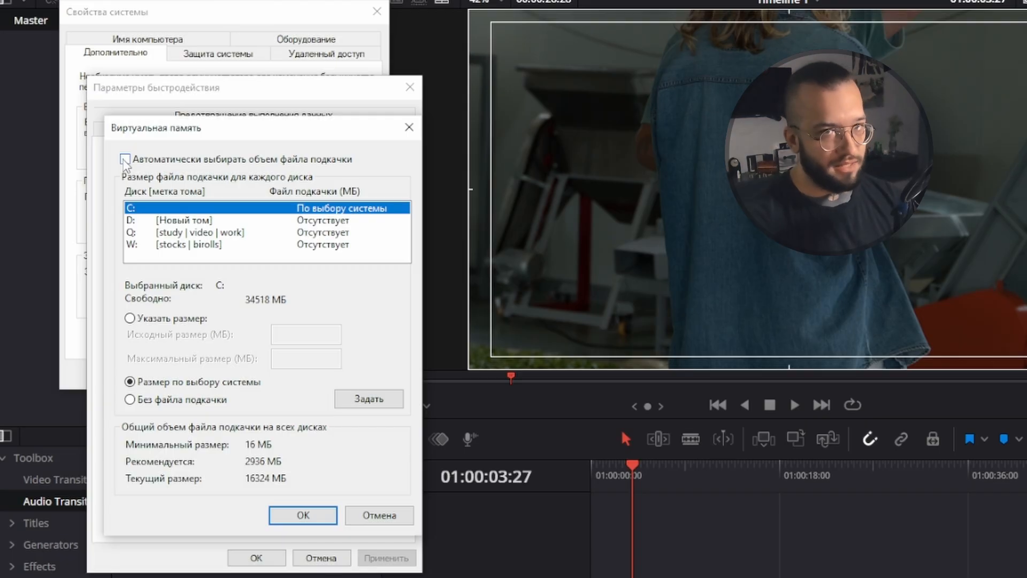
- Choose to specify a custom paging file size for drive D: and make the initial size editable
{"action": "left_click", "coordinate": [187, 220]}
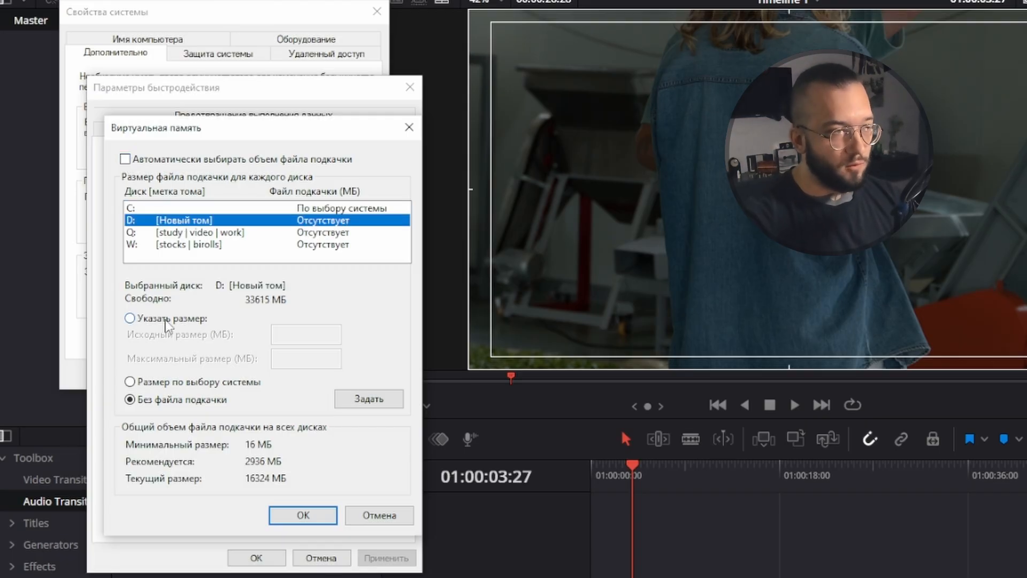
{"action": "left_click", "coordinate": [131, 318]}
{"action": "left_click", "coordinate": [301, 332]}
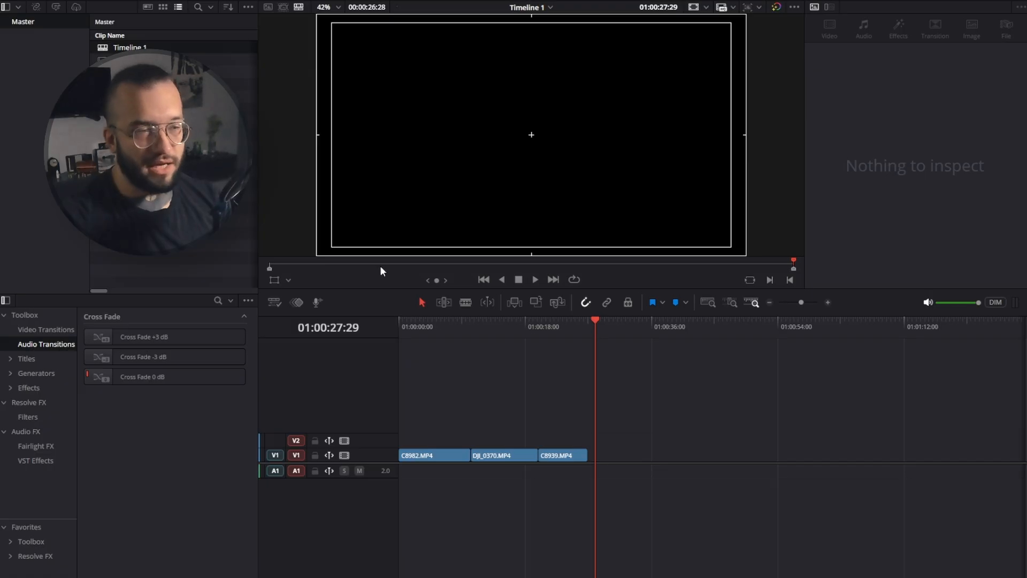
- Scrub through the first clip on the timeline and open the project settings
{"action": "left_click", "coordinate": [434, 326]}
{"action": "left_click_drag", "start_coordinate": [434, 330], "coordinate": [467, 350]}
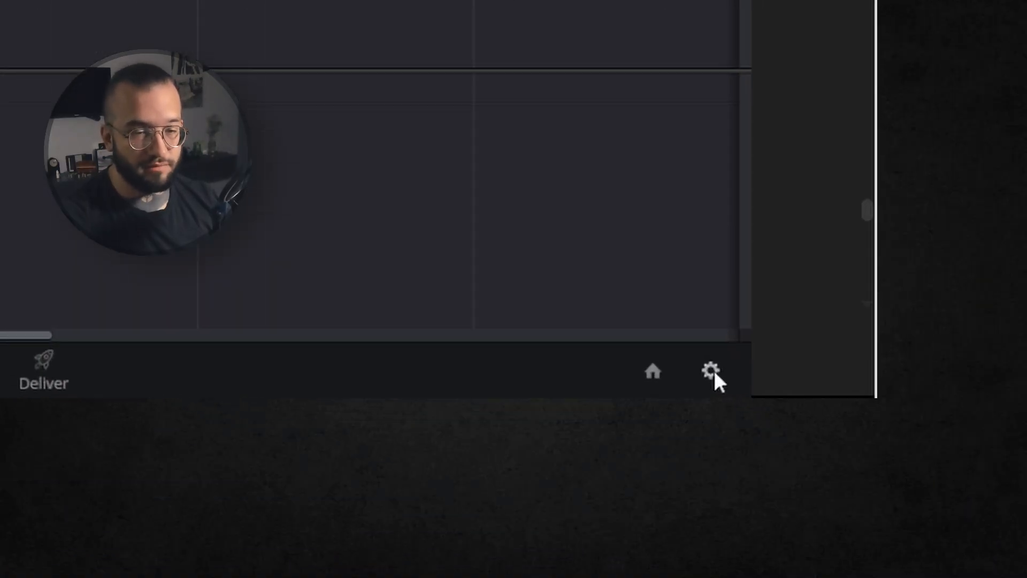
{"action": "left_click", "coordinate": [955, 528]}
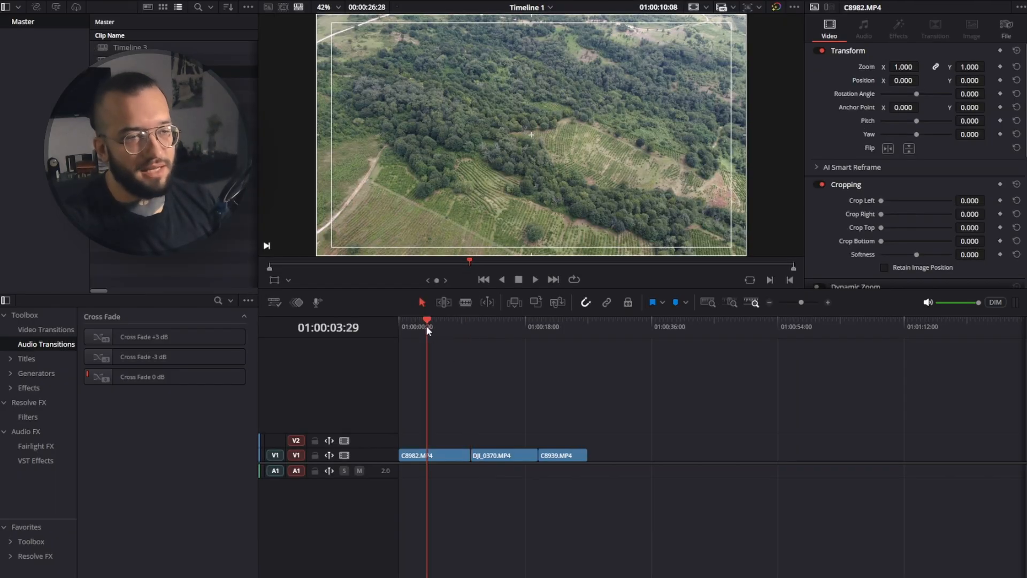
- Stack copies of C8982.MP4 on tracks V2 to V4 and set the project's timeline resolution to 3840 x 2160 Ultra HD
{"action": "left_click_drag", "start_coordinate": [454, 455], "coordinate": [489, 418]}
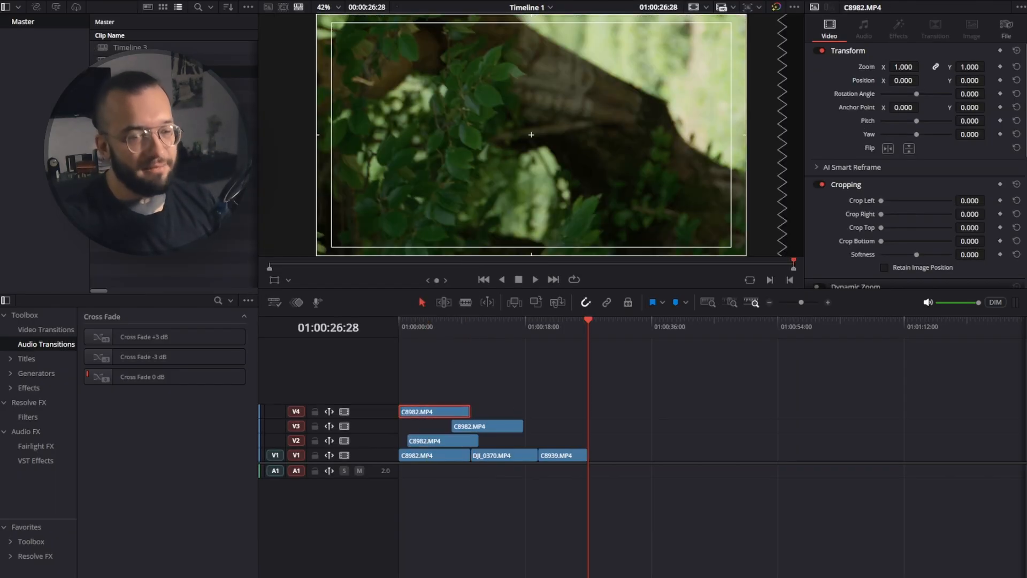
{"action": "key", "text": "shift+9"}
{"action": "left_click", "coordinate": [533, 93]}
{"action": "scroll", "coordinate": [543, 172], "scroll_direction": "down", "scroll_amount": 2}
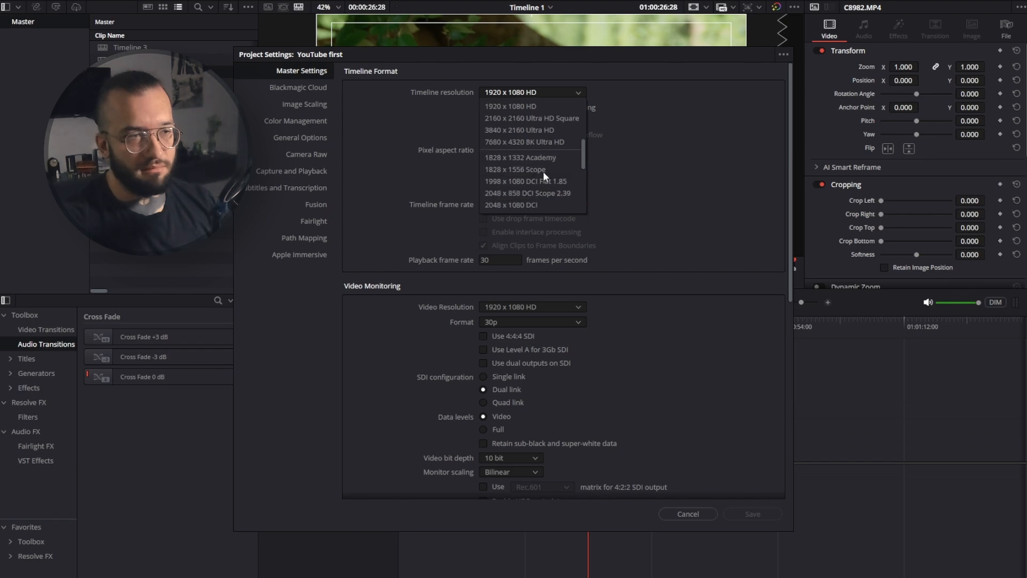
{"action": "left_click", "coordinate": [550, 129]}
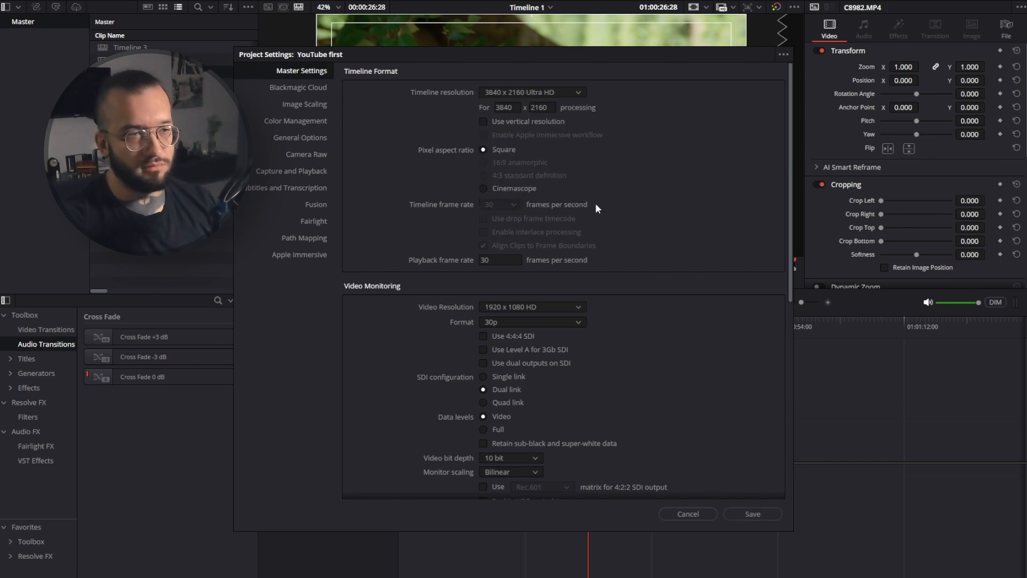
{"action": "left_click", "coordinate": [755, 514]}
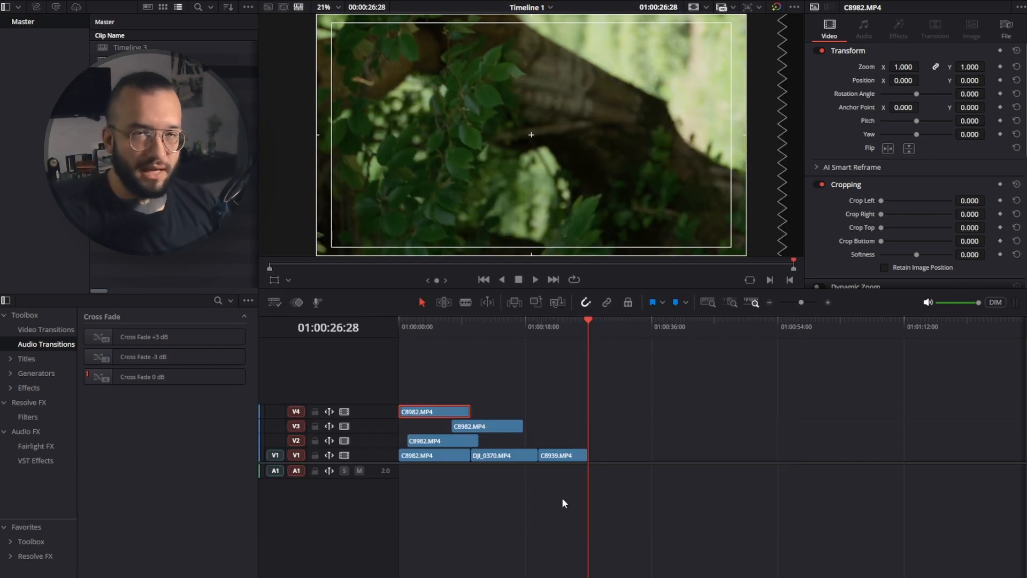
- Scrub through the stacked clips near the start of the timeline to check how smoothly they preview
{"action": "left_click_drag", "start_coordinate": [445, 327], "coordinate": [416, 333]}
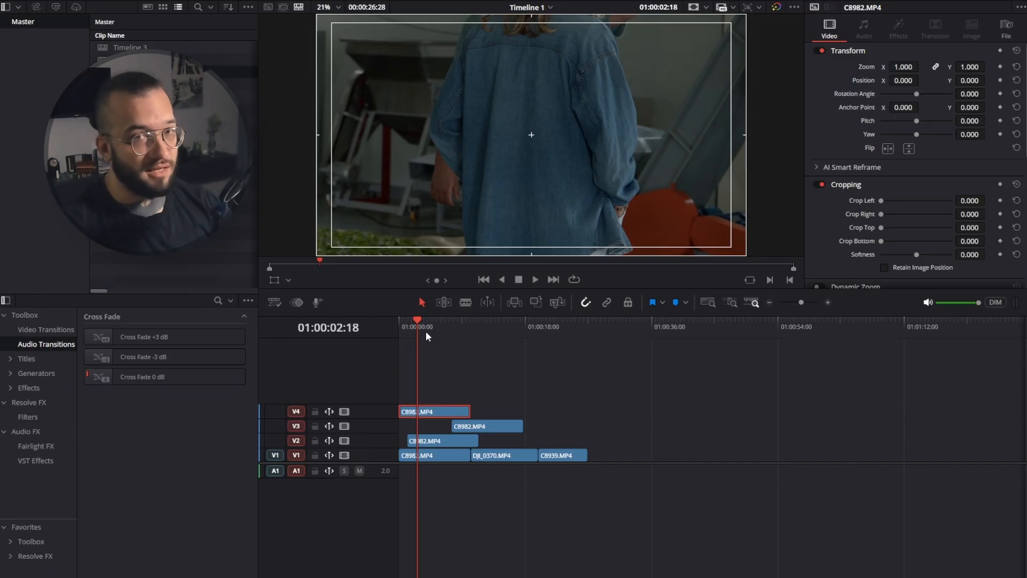
{"action": "left_click", "coordinate": [460, 323]}
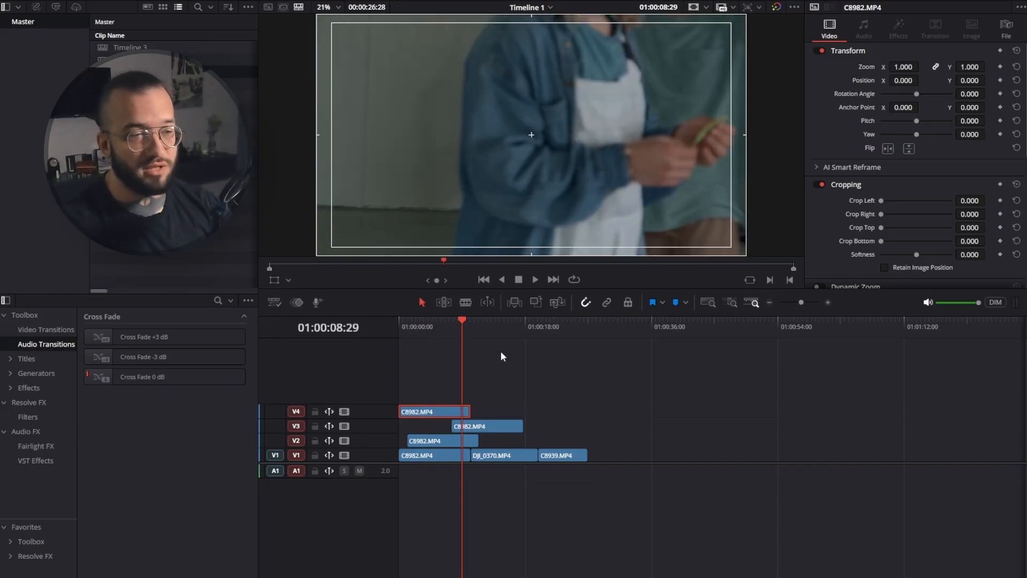
{"action": "left_click", "coordinate": [428, 323]}
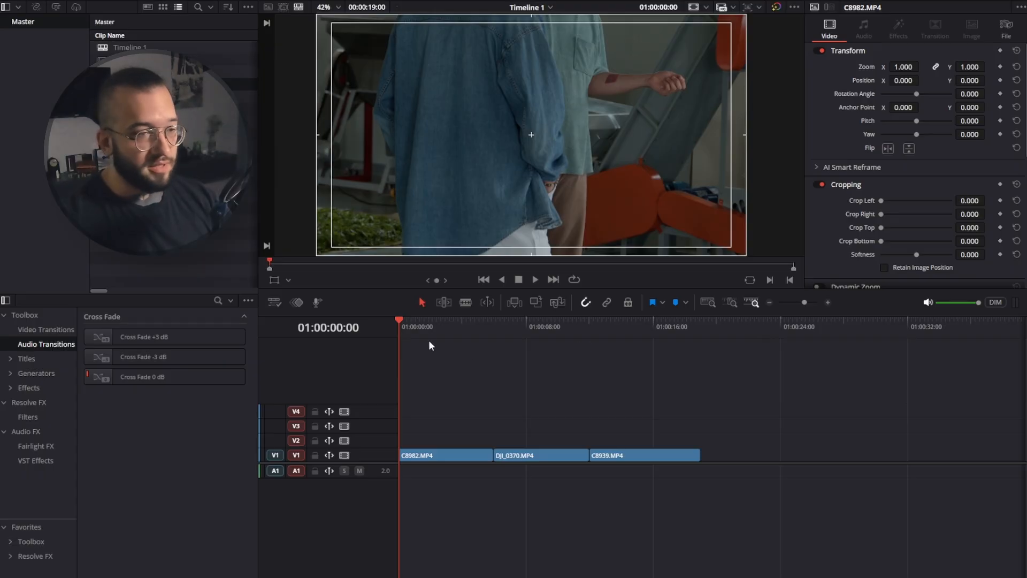
- Play the timeline from within C8982.MP4, and scrub on into C8939.MP4 to check playback performance
{"action": "left_click", "coordinate": [427, 344]}
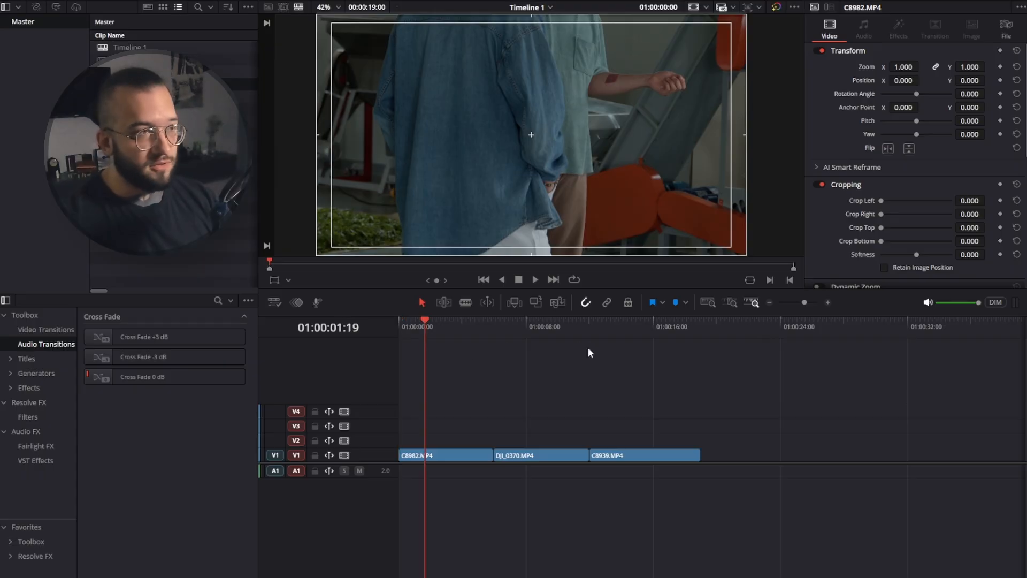
{"action": "key", "text": "space"}
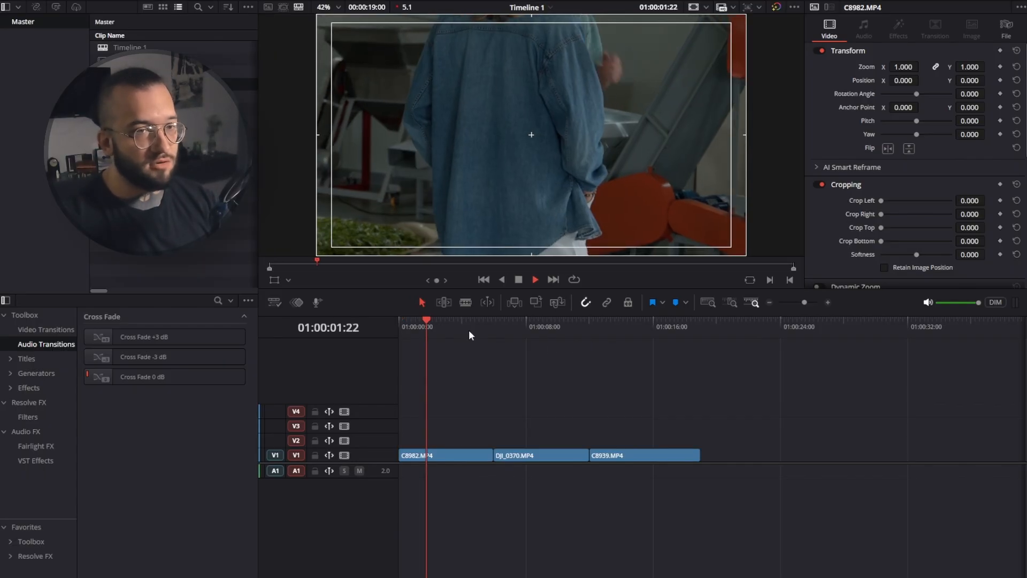
{"action": "left_click_drag", "start_coordinate": [511, 336], "coordinate": [631, 335]}
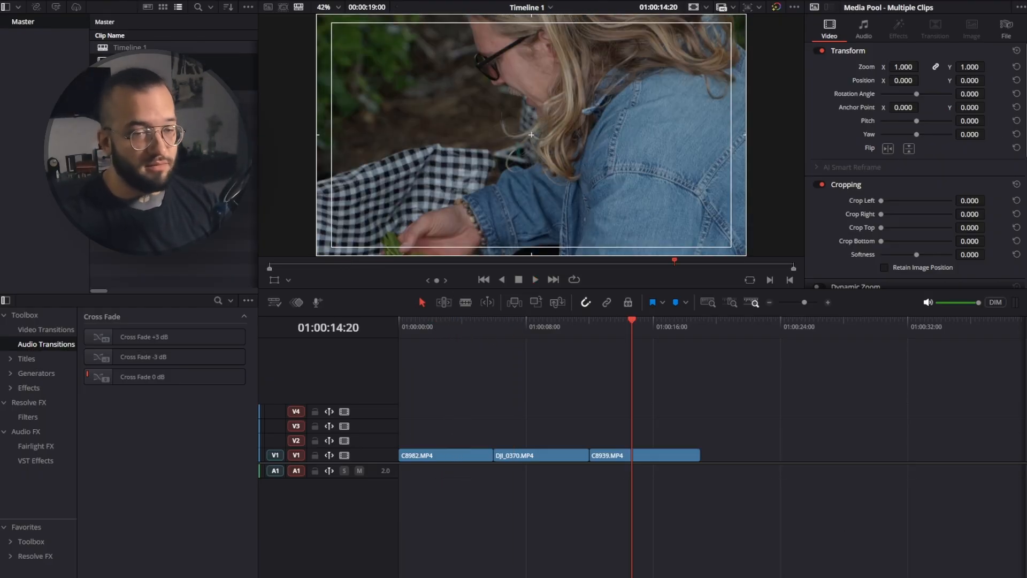
- Inspect the proxy generation and project media locations in the project's working folders, and close the settings
{"action": "key", "text": "shift+9"}
{"action": "scroll", "coordinate": [649, 246], "scroll_direction": "down", "scroll_amount": 10}
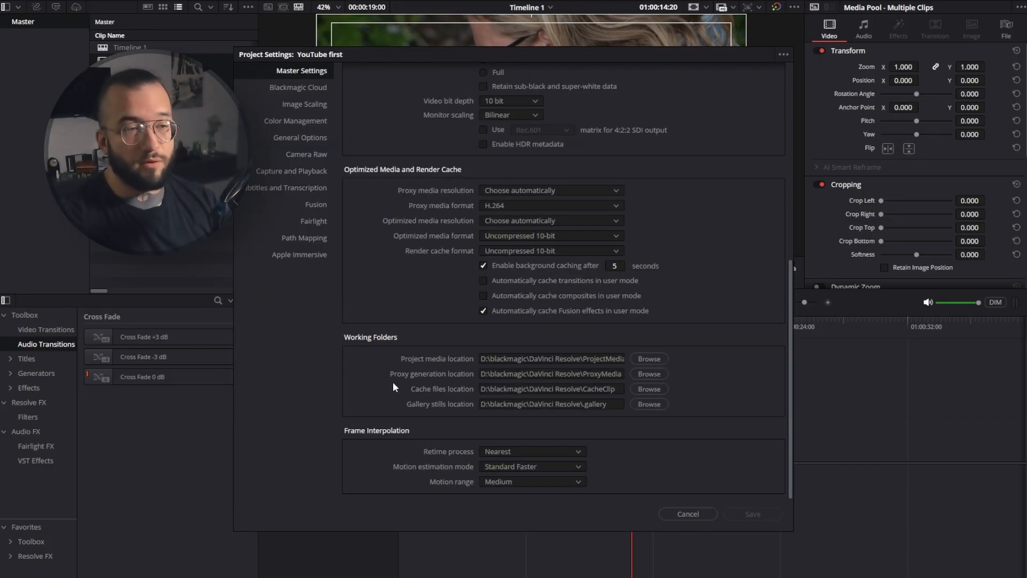
{"action": "left_click", "coordinate": [501, 377]}
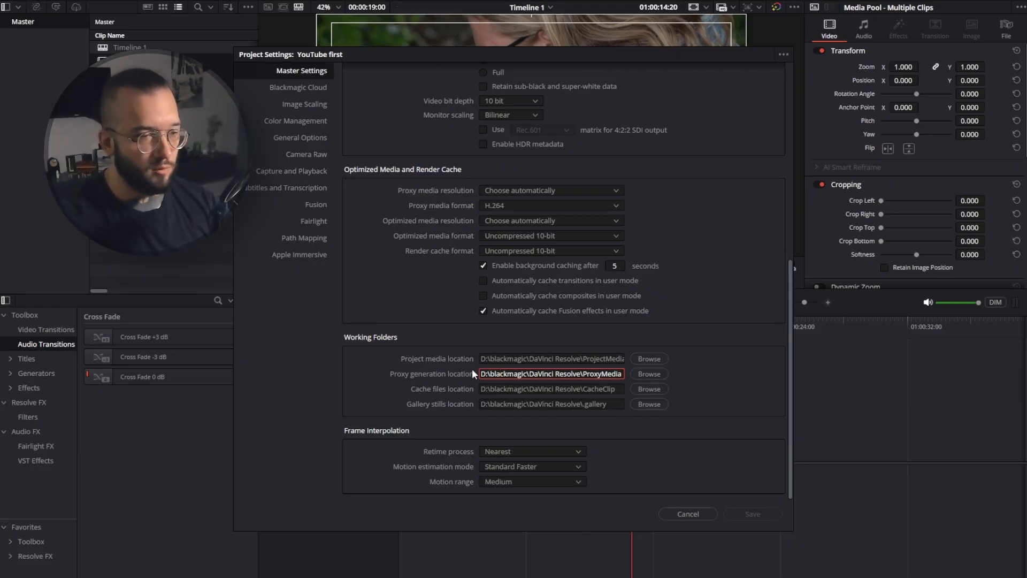
{"action": "left_click", "coordinate": [514, 359]}
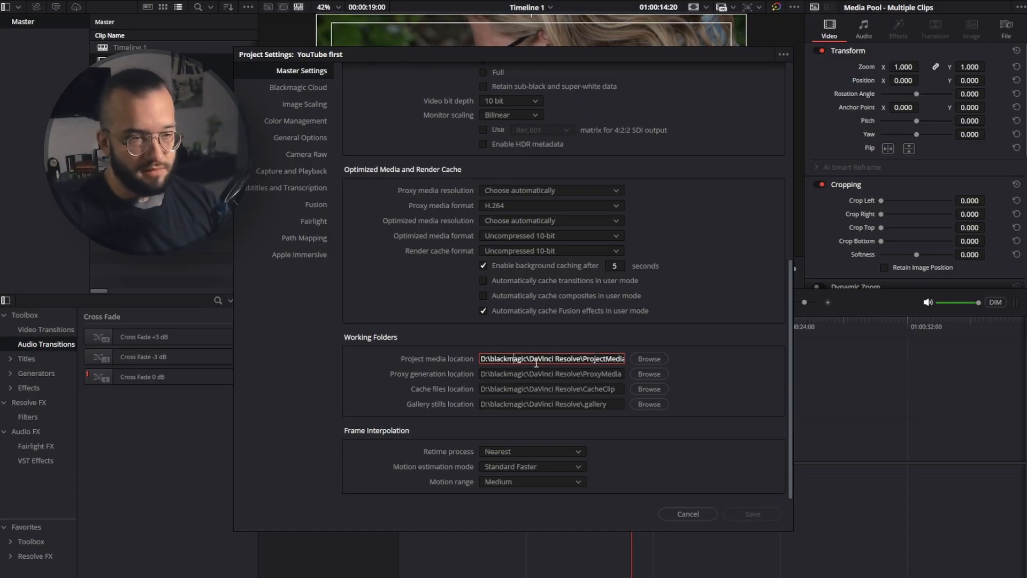
{"action": "left_click", "coordinate": [742, 513]}
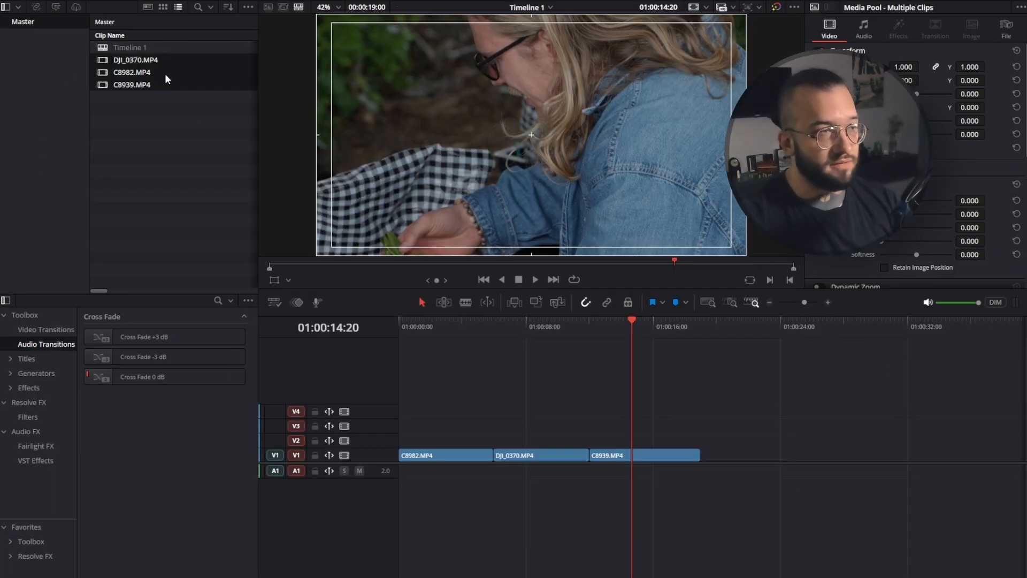
- Generate proxy media for the three selected source clips in the media pool
{"action": "right_click", "coordinate": [141, 58]}
{"action": "mouse_move", "coordinate": [233, 227]}
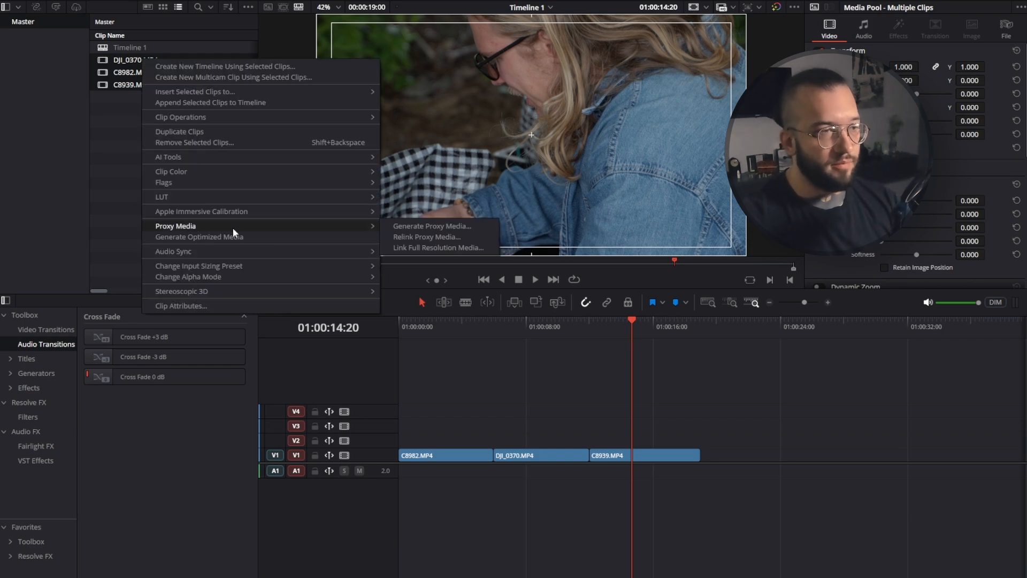
{"action": "left_click", "coordinate": [404, 227]}
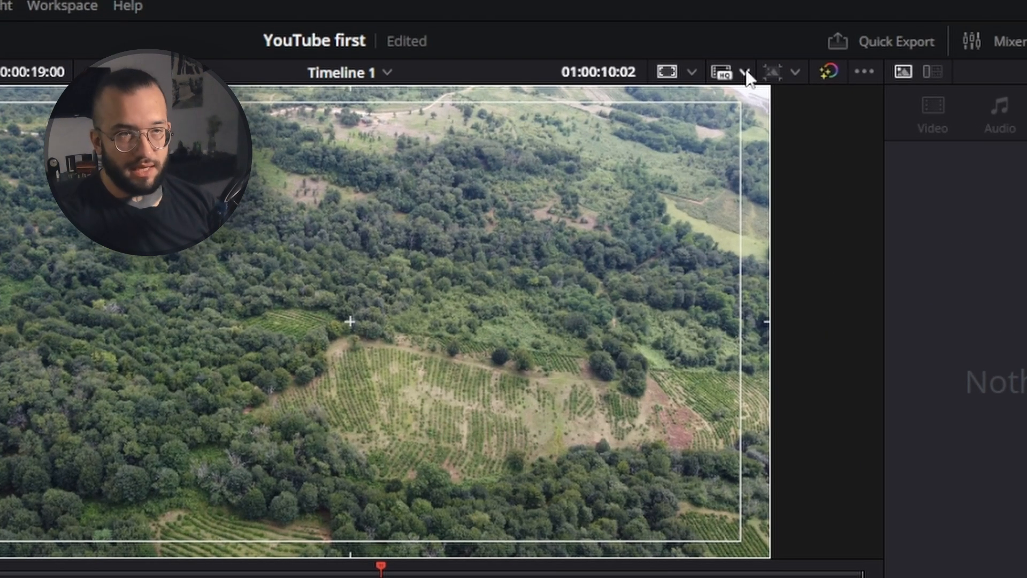
- Set playback to Prefer Proxies and play the timeline from C8982.MP4 into DJI_0370.MP4 to check smoothness
{"action": "left_click", "coordinate": [744, 72]}
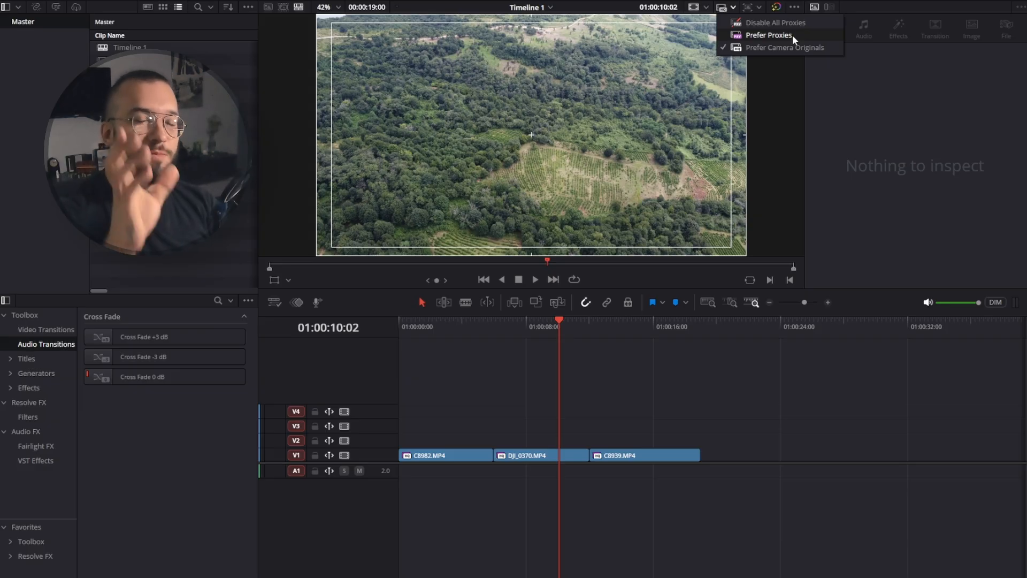
{"action": "left_click", "coordinate": [424, 329]}
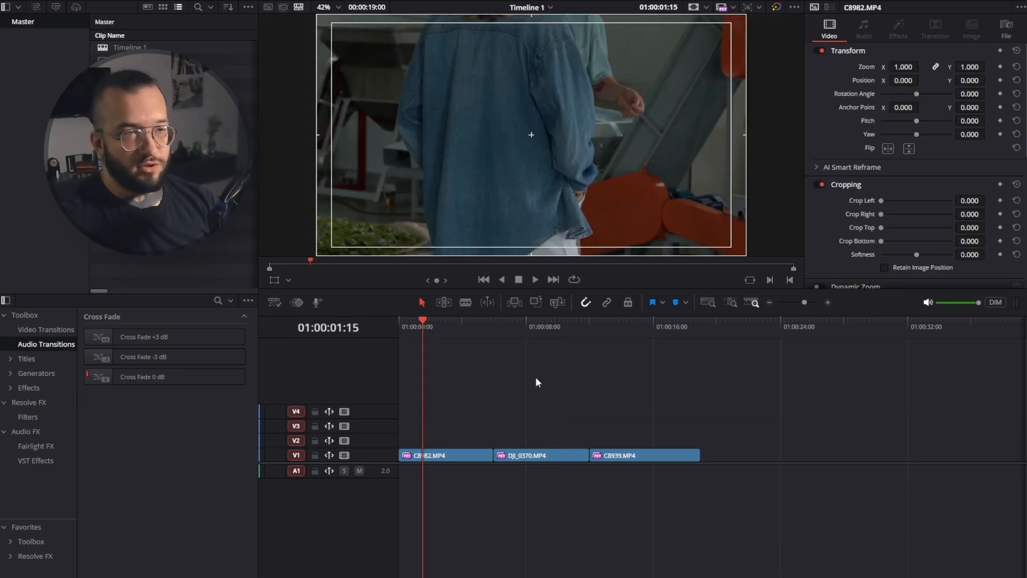
{"action": "key", "text": "space"}
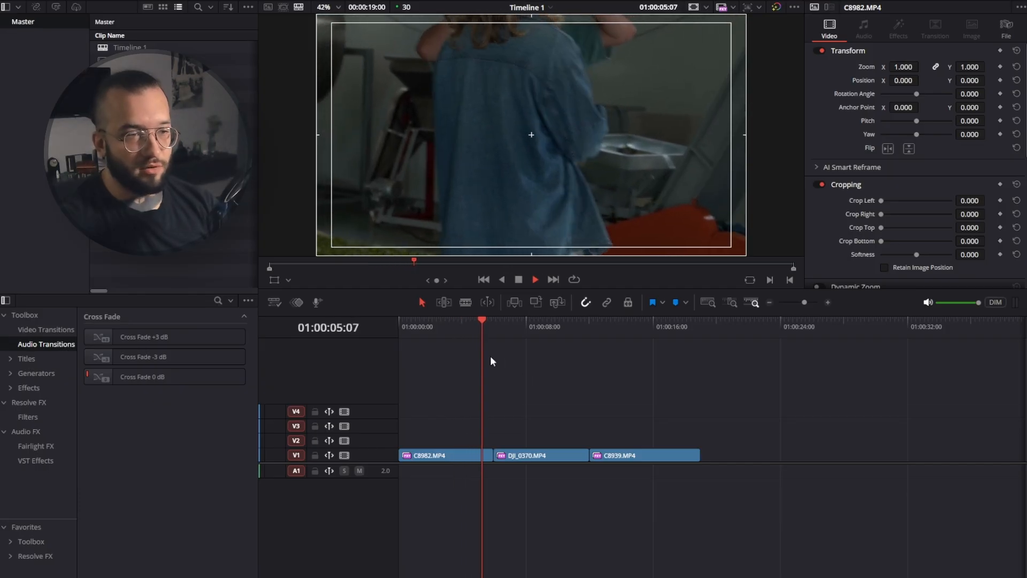
{"action": "left_click", "coordinate": [419, 328]}
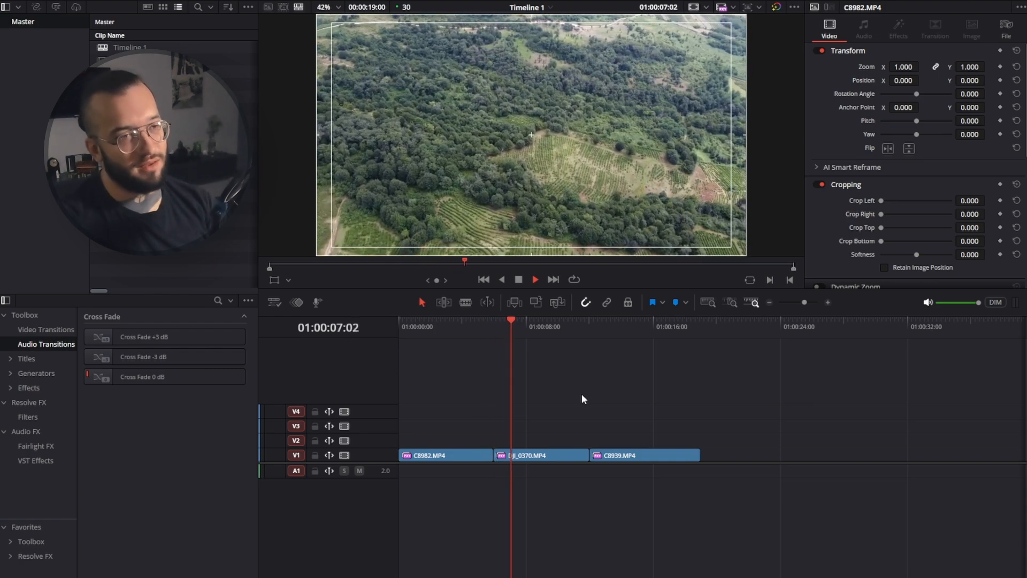
{"action": "key", "text": "space"}
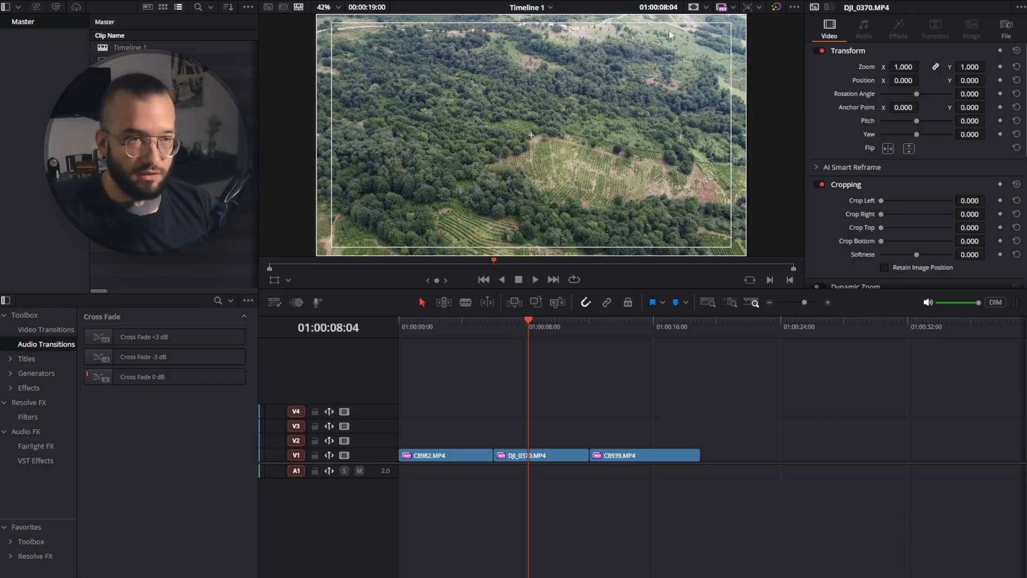
{"action": "left_click", "coordinate": [733, 7]}
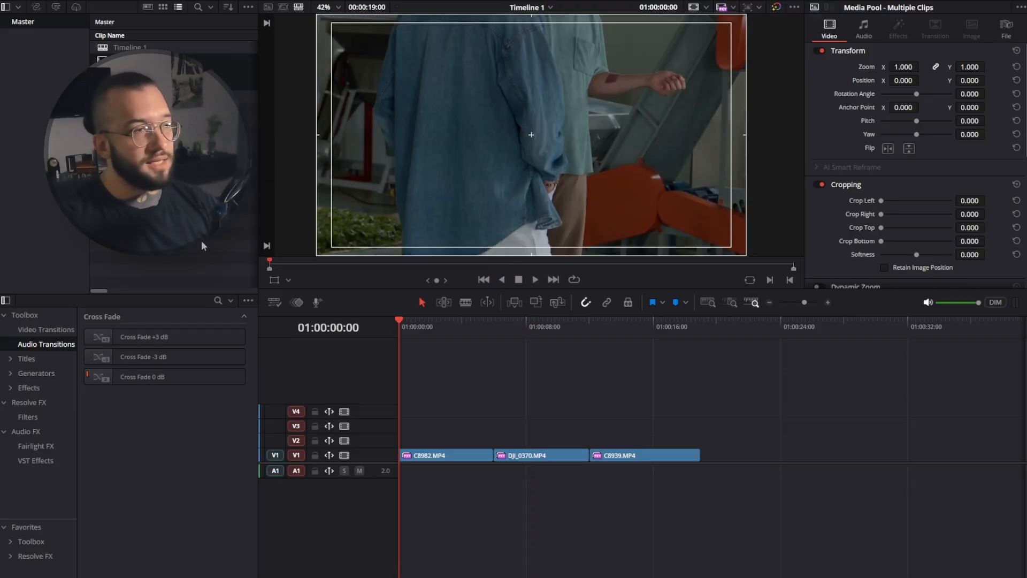
{"action": "right_click", "coordinate": [122, 57]}
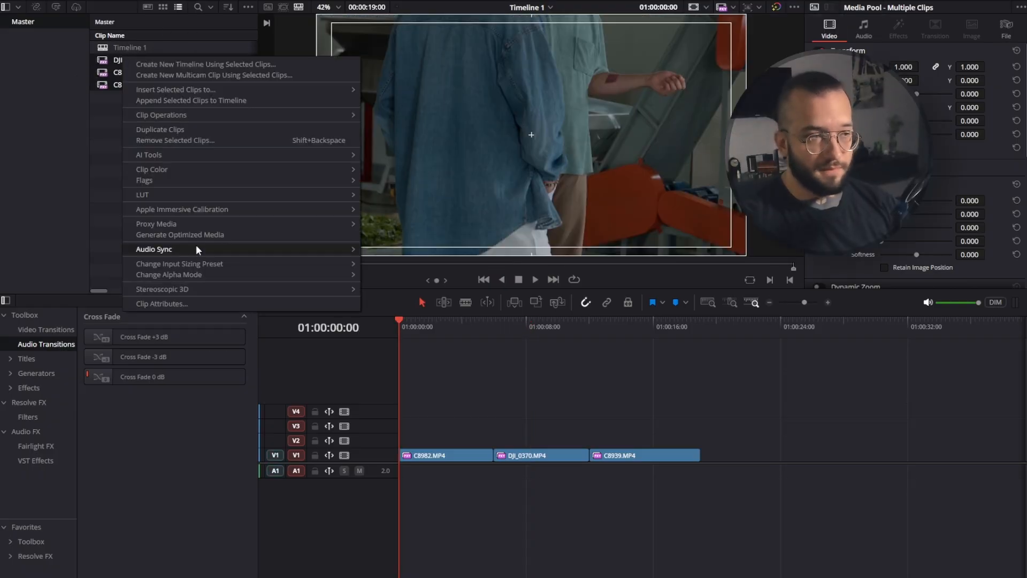
{"action": "left_click", "coordinate": [104, 119]}
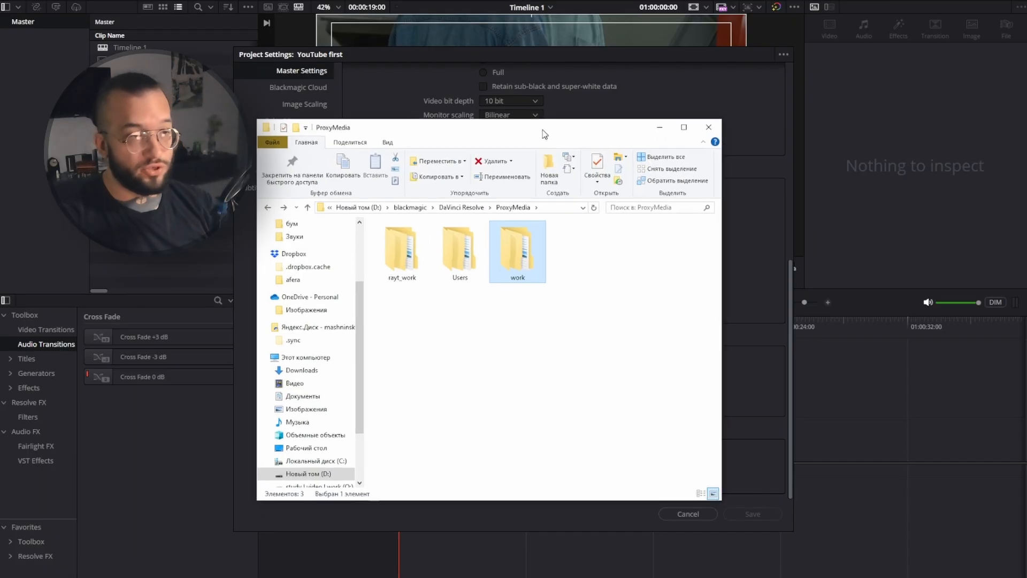
- In File Explorer, browse from the ProxyMedia folder through Users and Admin to Desktop, and open the proxy file C8939.mov
{"action": "left_click_drag", "start_coordinate": [542, 130], "coordinate": [556, 105]}
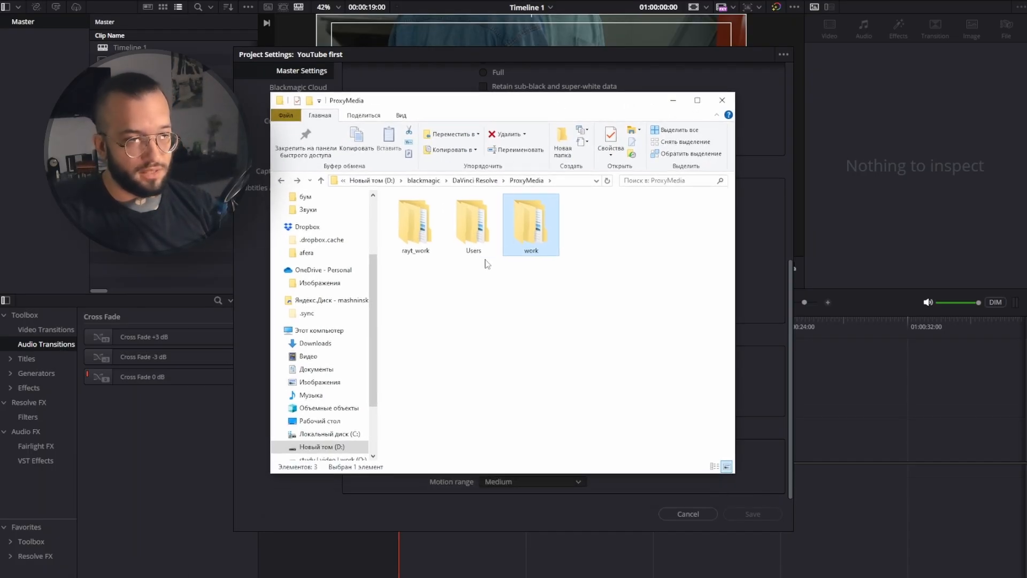
{"action": "double_click", "coordinate": [458, 227]}
{"action": "double_click", "coordinate": [428, 214]}
{"action": "double_click", "coordinate": [428, 214]}
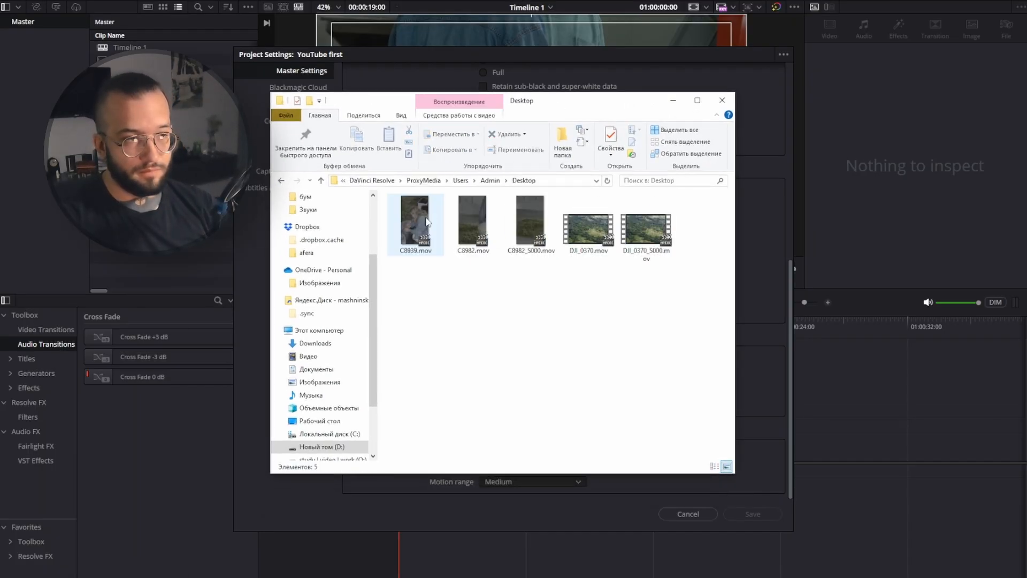
{"action": "double_click", "coordinate": [428, 222]}
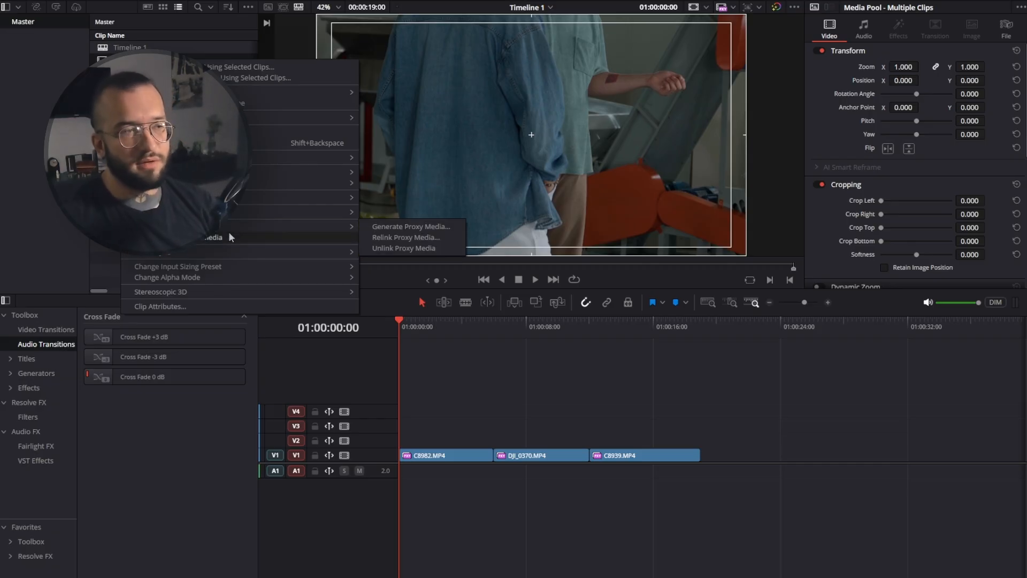
- Review the timeline format in the project's master settings and close the settings
{"action": "mouse_move", "coordinate": [239, 227]}
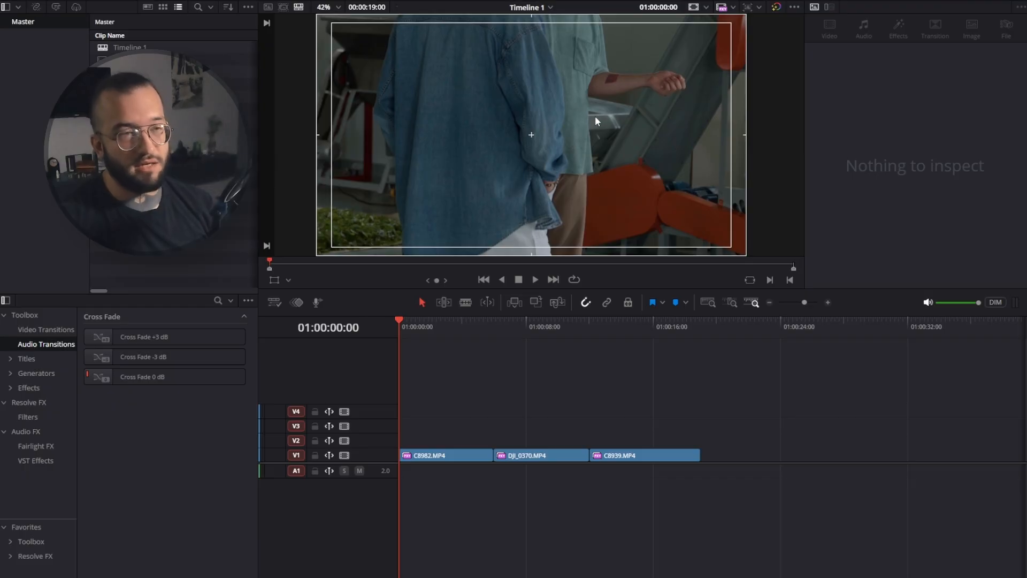
{"action": "key", "text": "shift+9"}
{"action": "scroll", "coordinate": [748, 310], "scroll_direction": "up", "scroll_amount": 10}
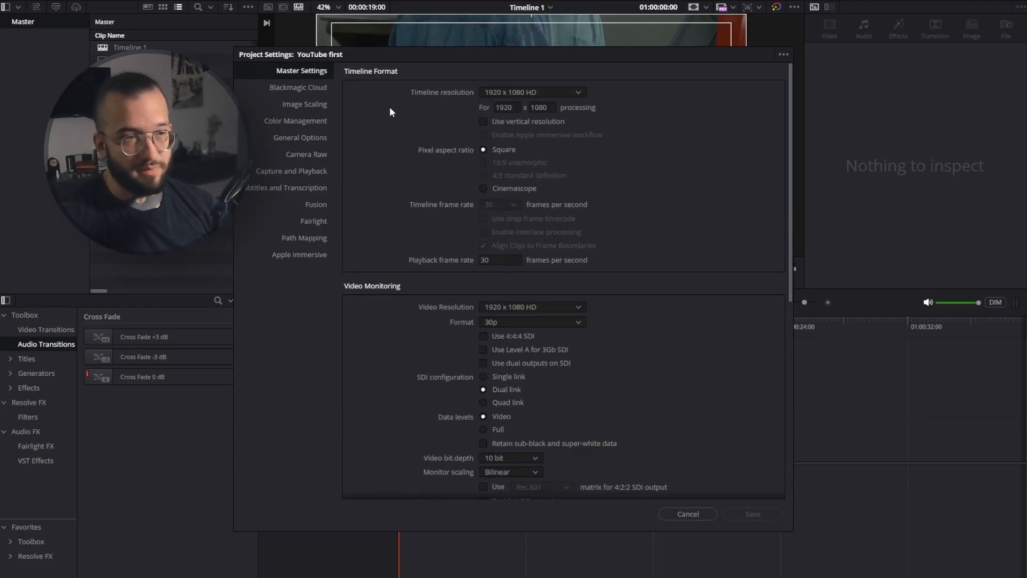
{"action": "left_click", "coordinate": [759, 509]}
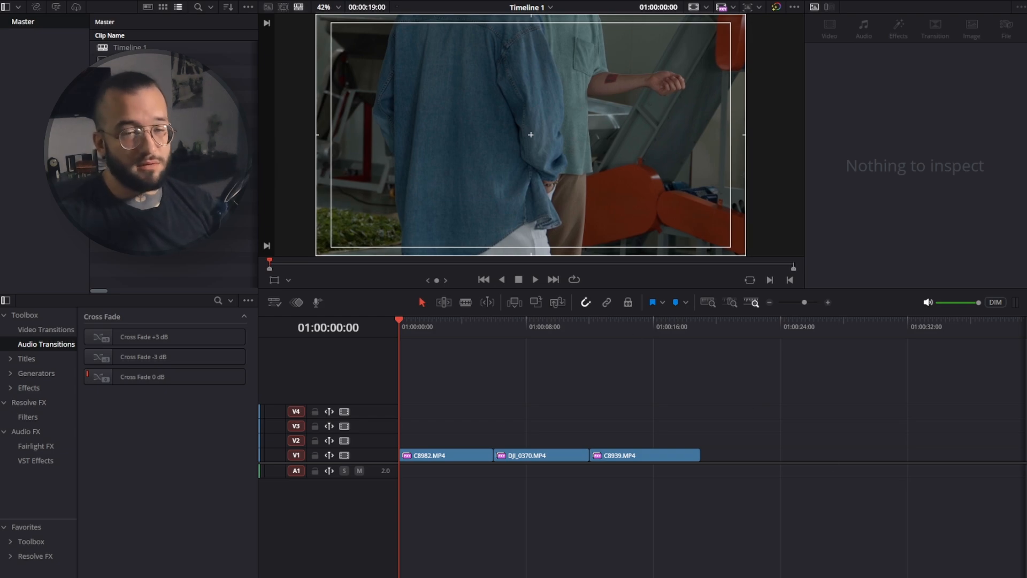
- Check the timeline resolution in the project settings without changing it, and set the timeline playback resolution to Quarter
{"action": "key", "text": "shift+9"}
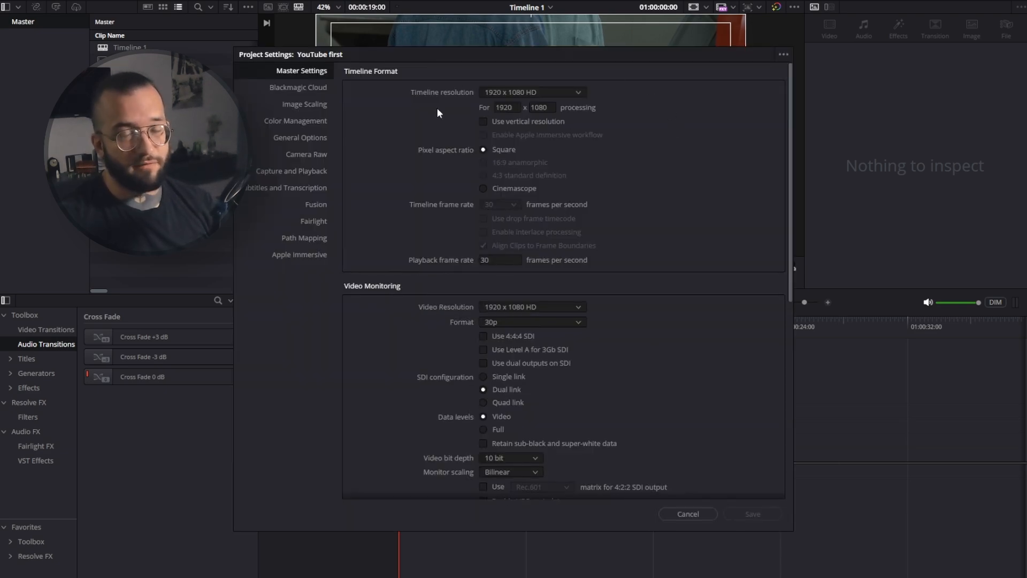
{"action": "left_click", "coordinate": [685, 514]}
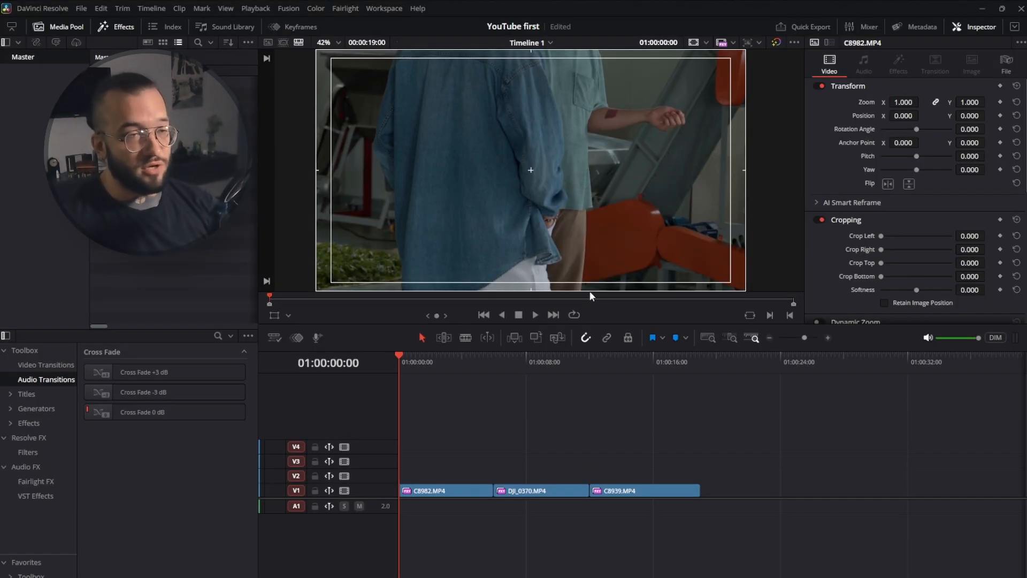
{"action": "left_click", "coordinate": [256, 8]}
{"action": "mouse_move", "coordinate": [268, 46]}
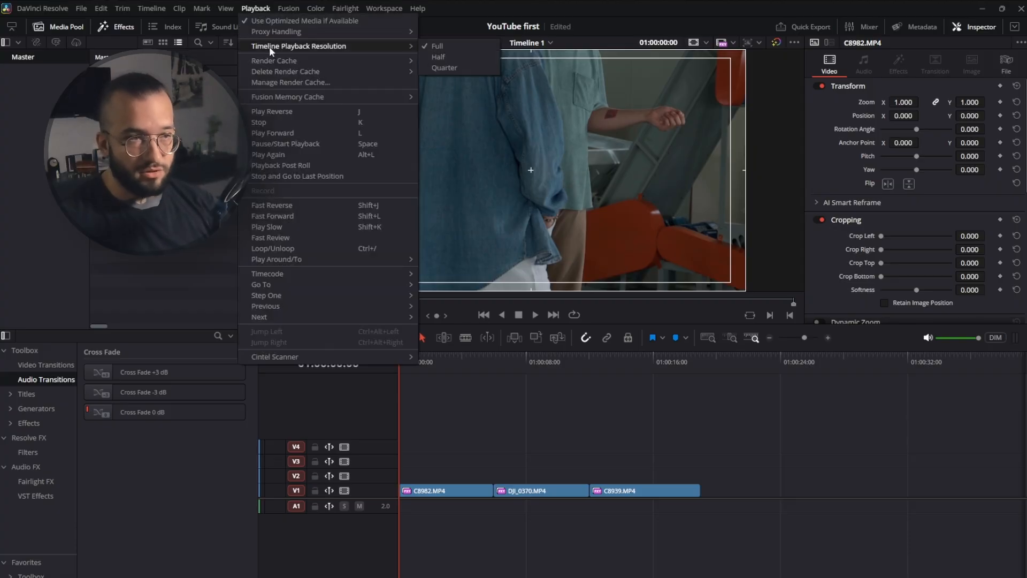
{"action": "left_click", "coordinate": [444, 68]}
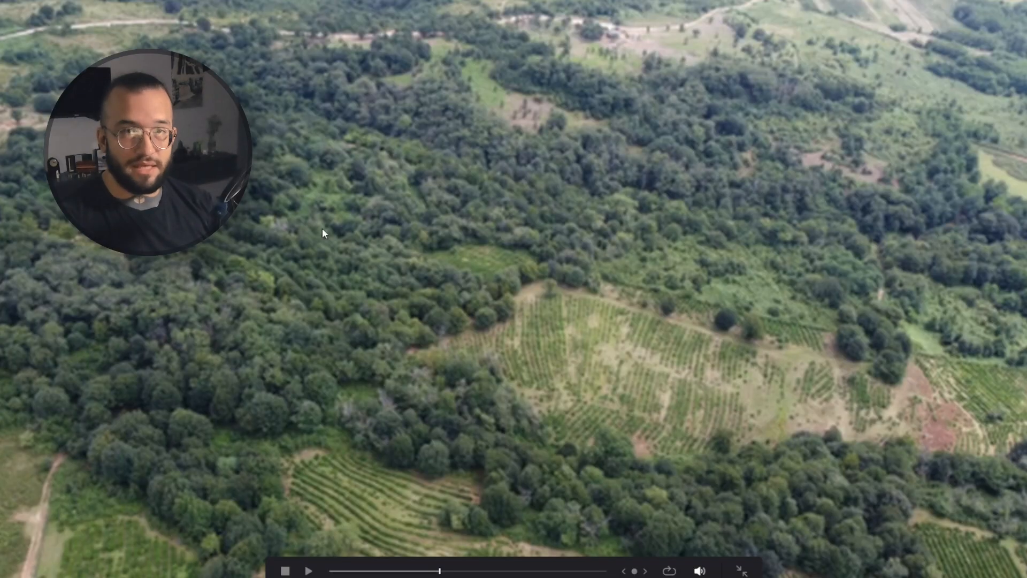
- Leave full-screen playback and place the playhead within the DJI_0370.MP4 clip on the timeline
{"action": "key", "text": "Escape"}
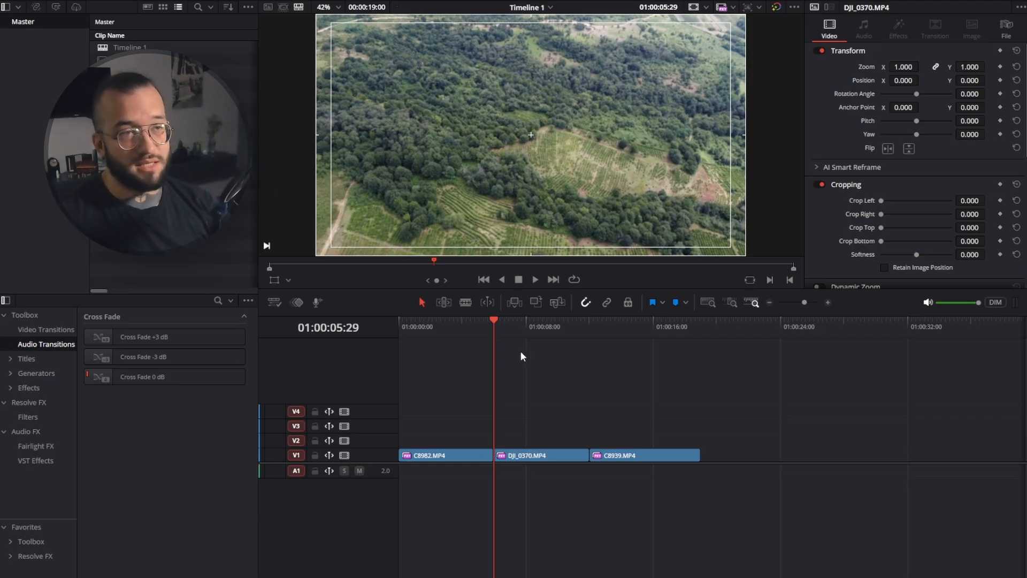
{"action": "left_click", "coordinate": [517, 328]}
{"action": "left_click_drag", "start_coordinate": [548, 456], "coordinate": [595, 433]}
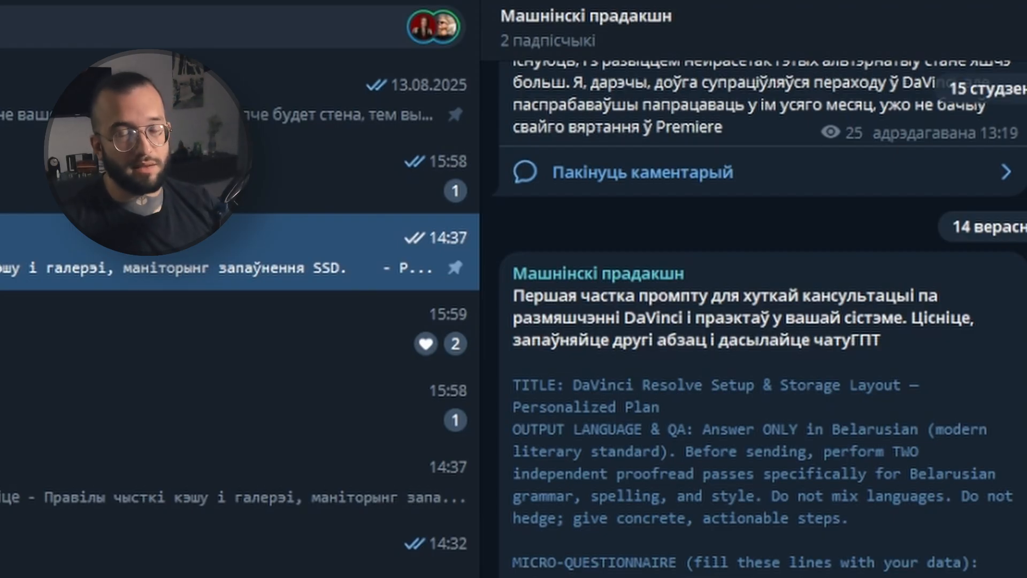
- Copy the first part of the "DaVinci Resolve Setup & Storage Layout" prompt from the Telegram channel into a new ChatGPT message
{"action": "scroll", "coordinate": [754, 316], "scroll_direction": "down", "scroll_amount": 10}
{"action": "scroll", "coordinate": [754, 316], "scroll_direction": "up", "scroll_amount": 8}
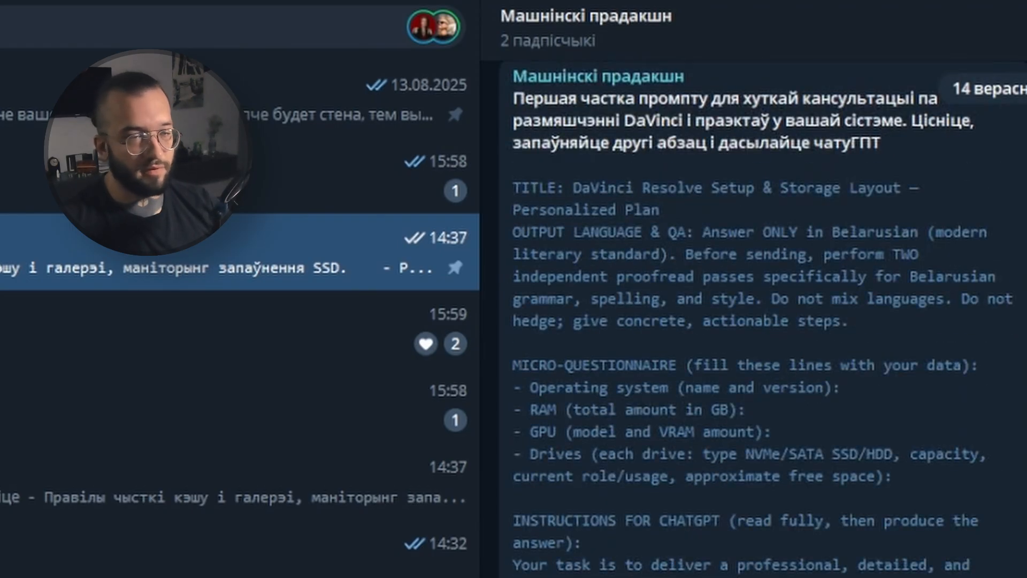
{"action": "left_click_drag", "start_coordinate": [513, 187], "coordinate": [552, 577]}
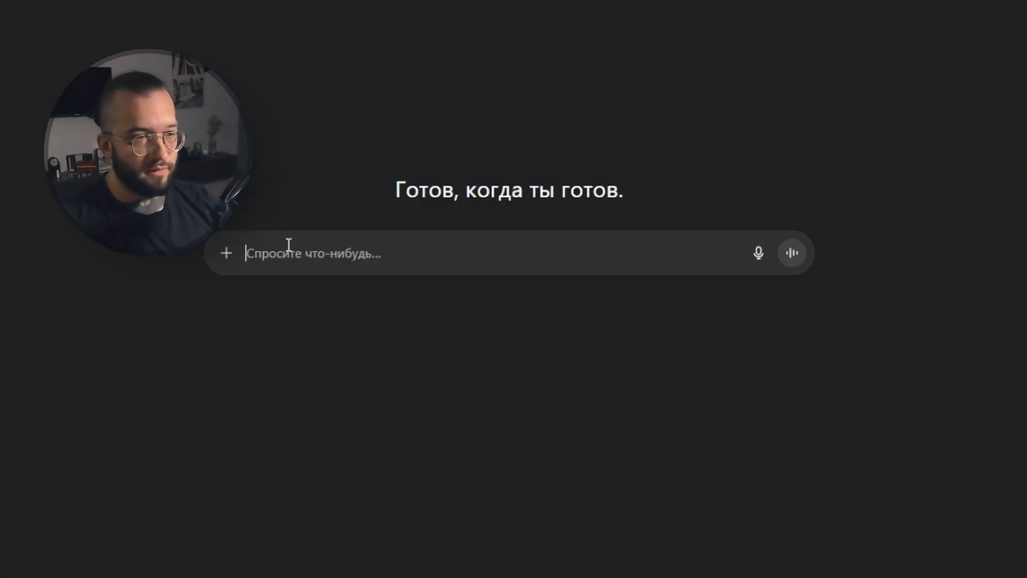
{"action": "key", "text": "ctrl+v"}
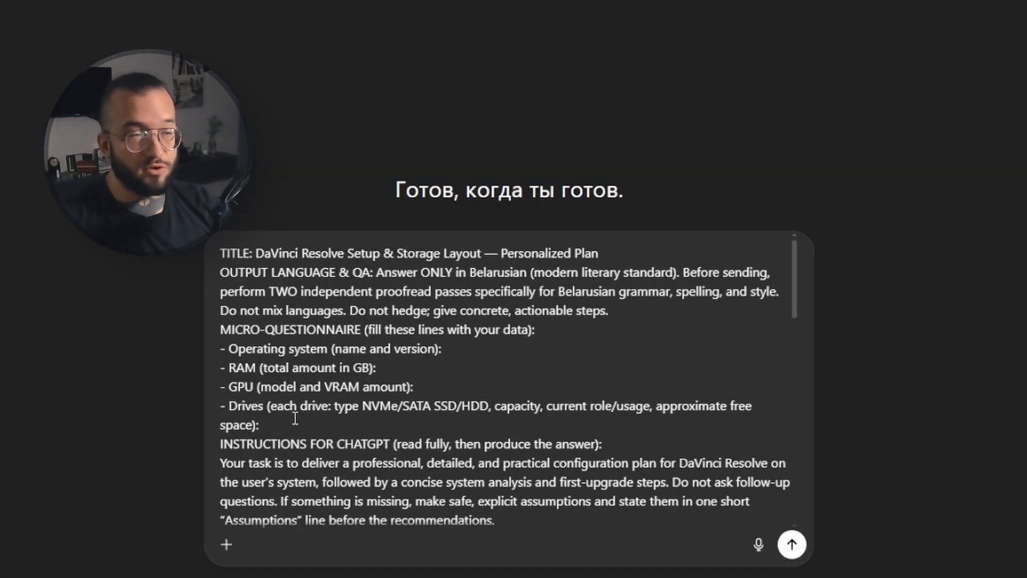
- Fill in the prompt's operating system, RAM and GPU lines with Win10, RAM 16 gb and geforce 1060
{"action": "left_click_drag", "start_coordinate": [295, 418], "coordinate": [195, 353]}
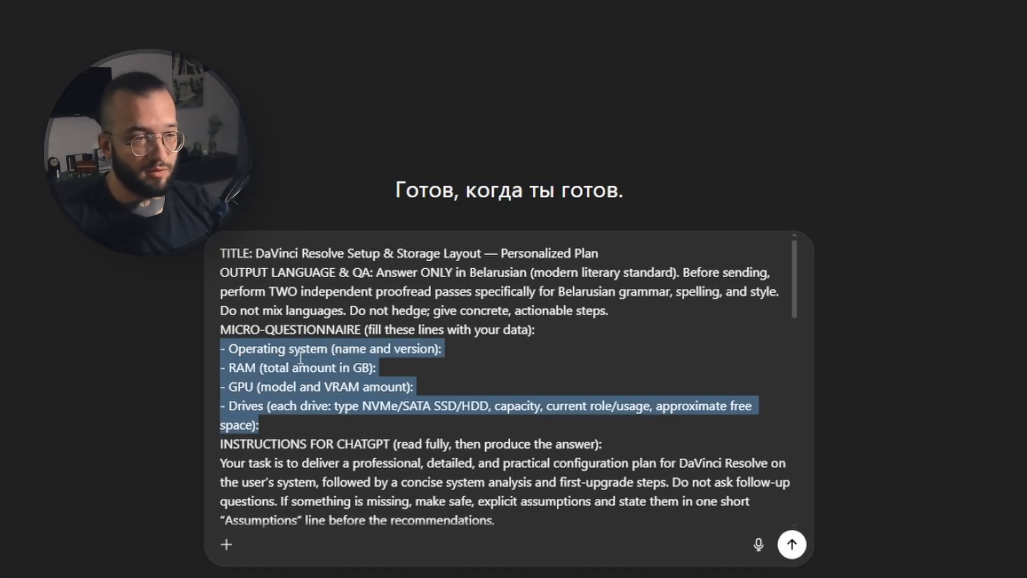
{"action": "type", "text": "Win10"}
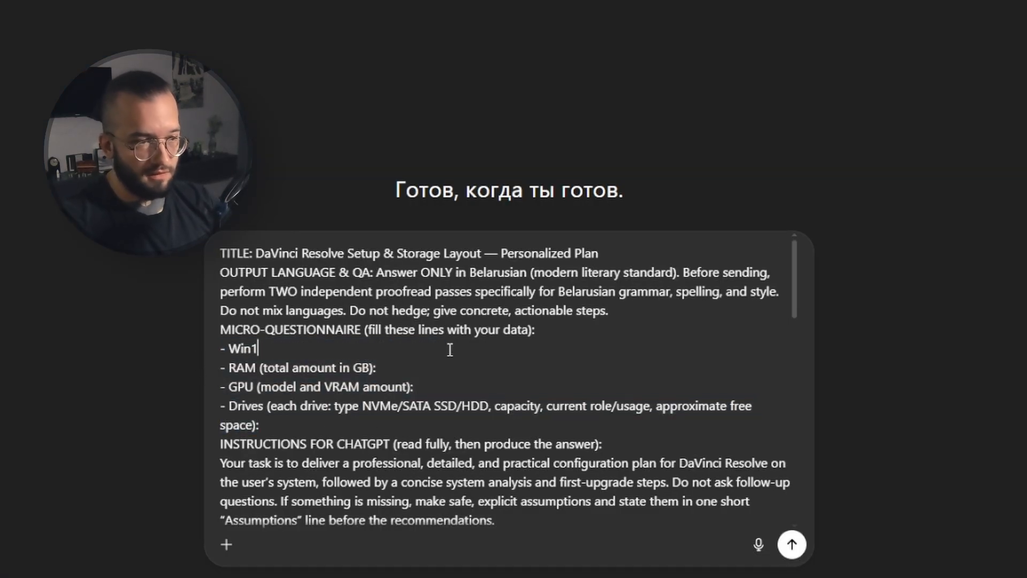
{"action": "key", "text": "Down"}
{"action": "key", "text": "ctrl+Left"}
{"action": "key", "text": "ctrl+Left"}
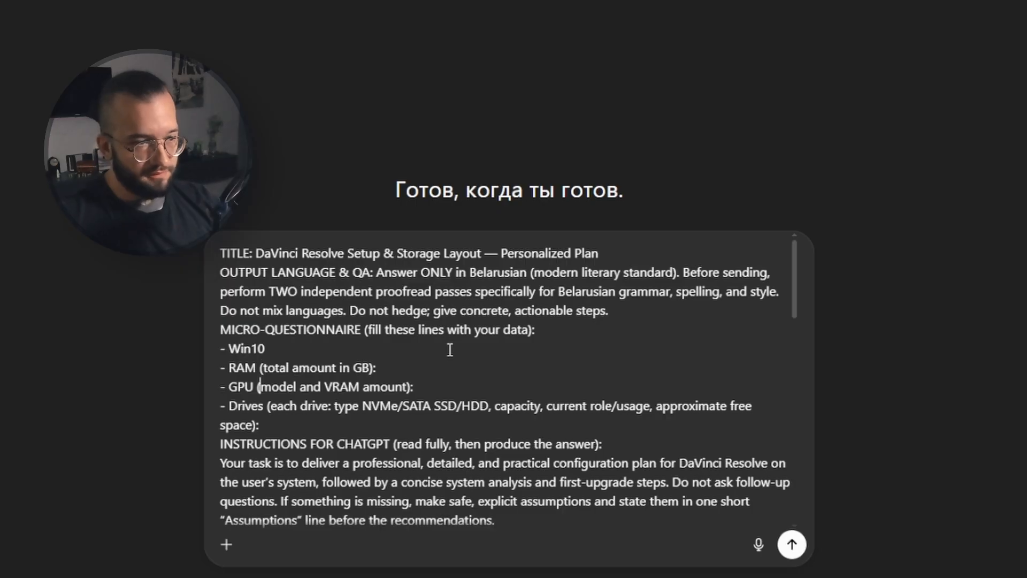
{"action": "key", "text": "shift+End"}
{"action": "type", "text": "16 g"}
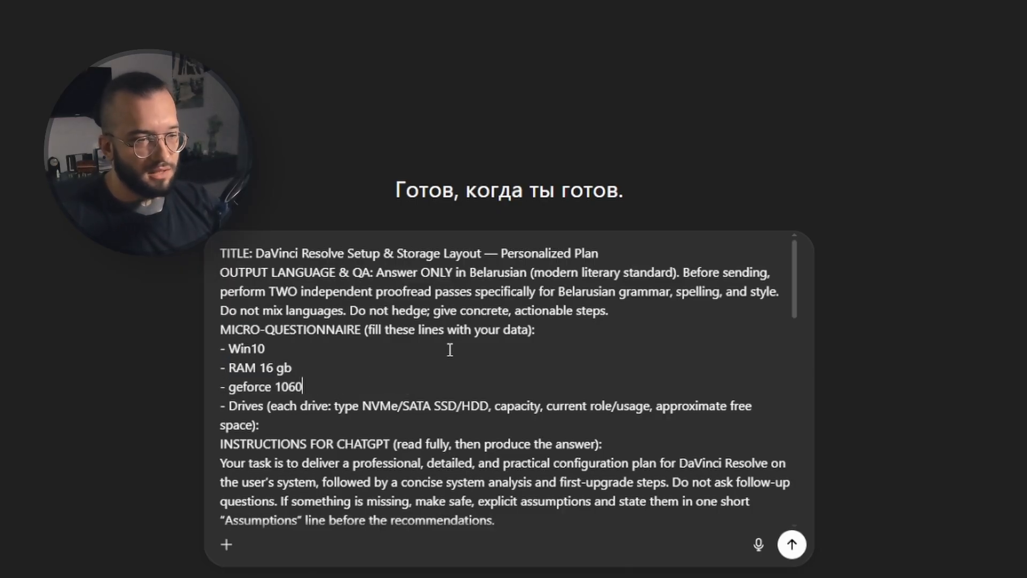
- Replace the questionnaire's Drives line with ssd samsung 250 gb and ssd asus 128 gb
{"action": "left_click_drag", "start_coordinate": [225, 405], "coordinate": [273, 417]}
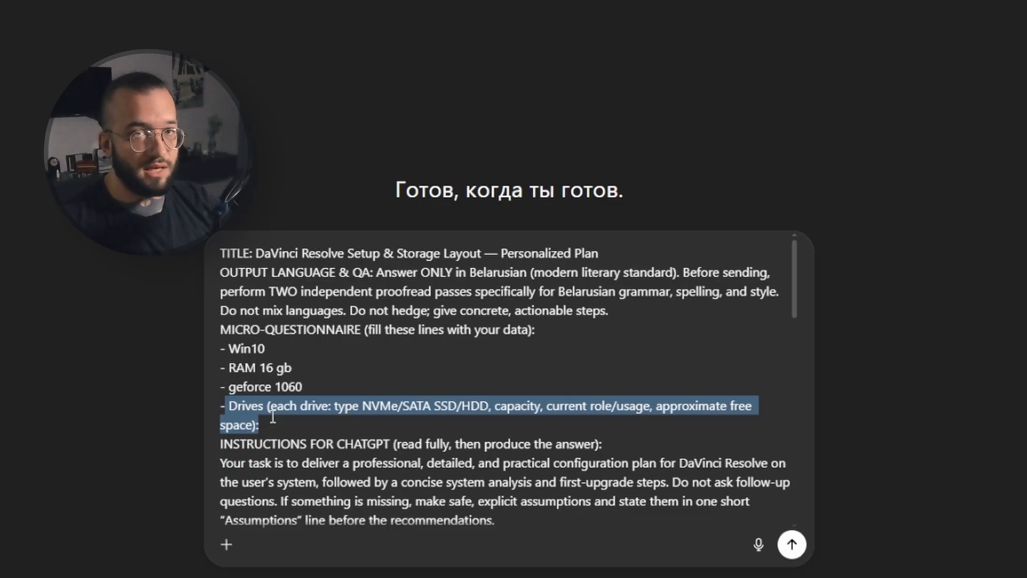
{"action": "key", "text": "BackSpace"}
{"action": "type", "text": "ssd samsun"}
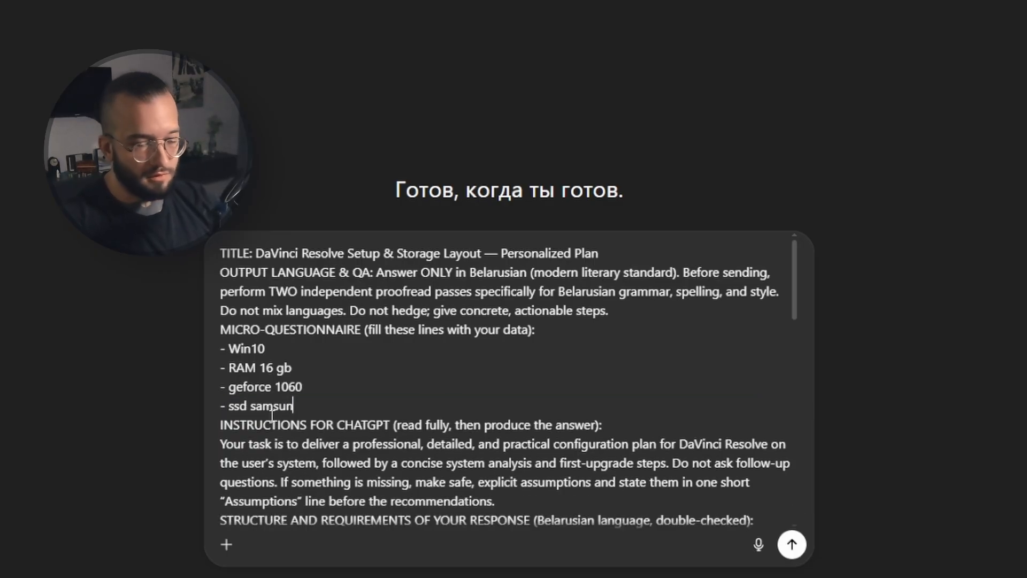
{"action": "type", "text": "g 2"}
- Append the second part of the prompt from Telegram to the end of the ChatGPT message and send it
{"action": "key", "text": "alt+Tab"}
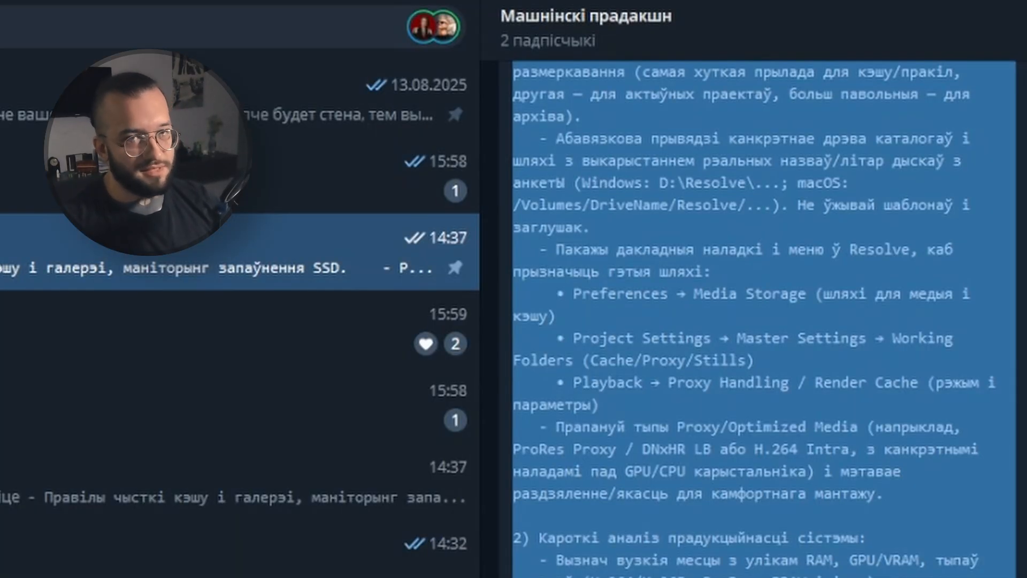
{"action": "scroll", "coordinate": [763, 321], "scroll_direction": "down", "scroll_amount": 6}
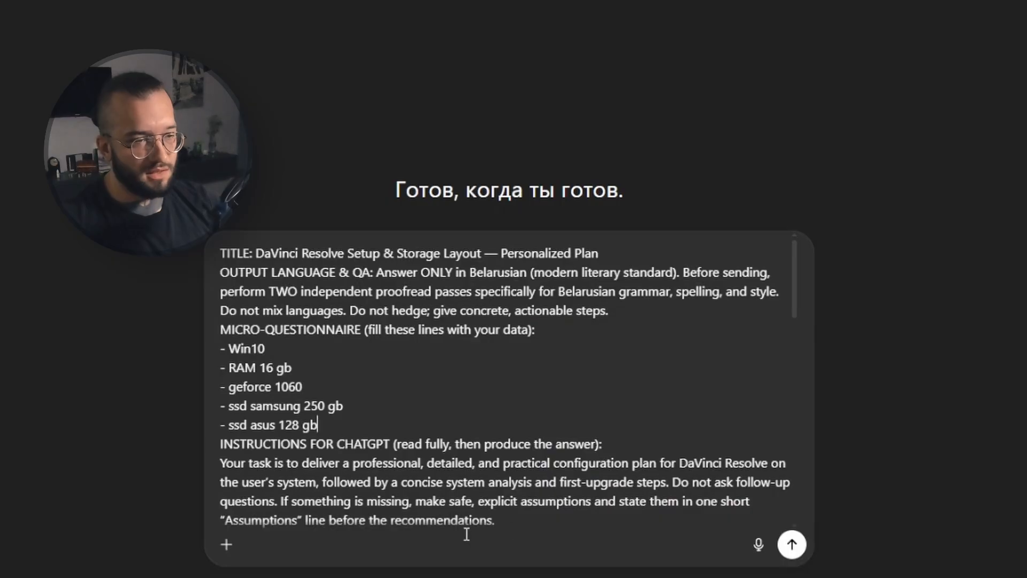
{"action": "scroll", "coordinate": [497, 511], "scroll_direction": "down", "scroll_amount": 10}
{"action": "left_click", "coordinate": [619, 508]}
{"action": "key", "text": "ctrl+v"}
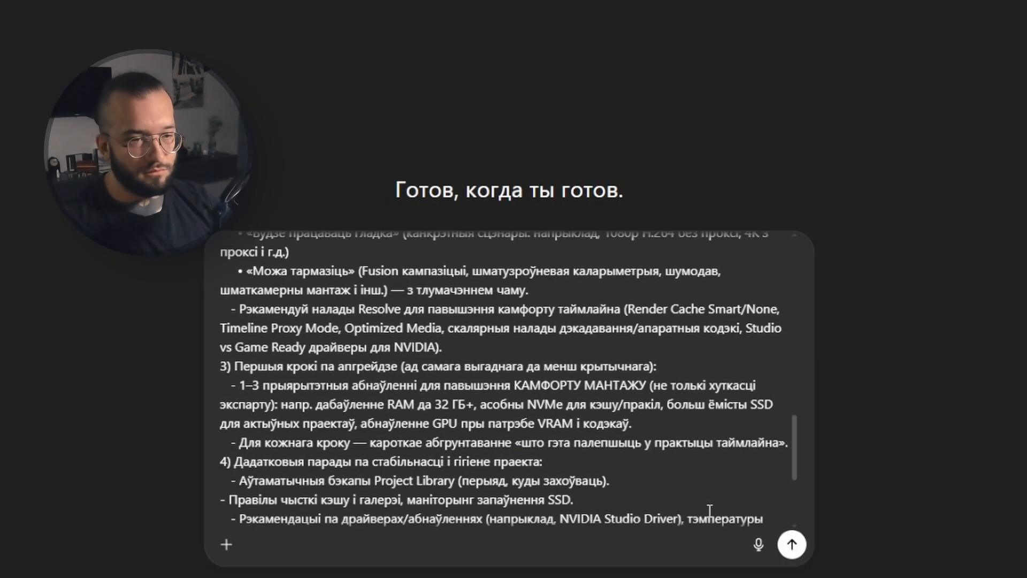
{"action": "key", "text": "Return"}
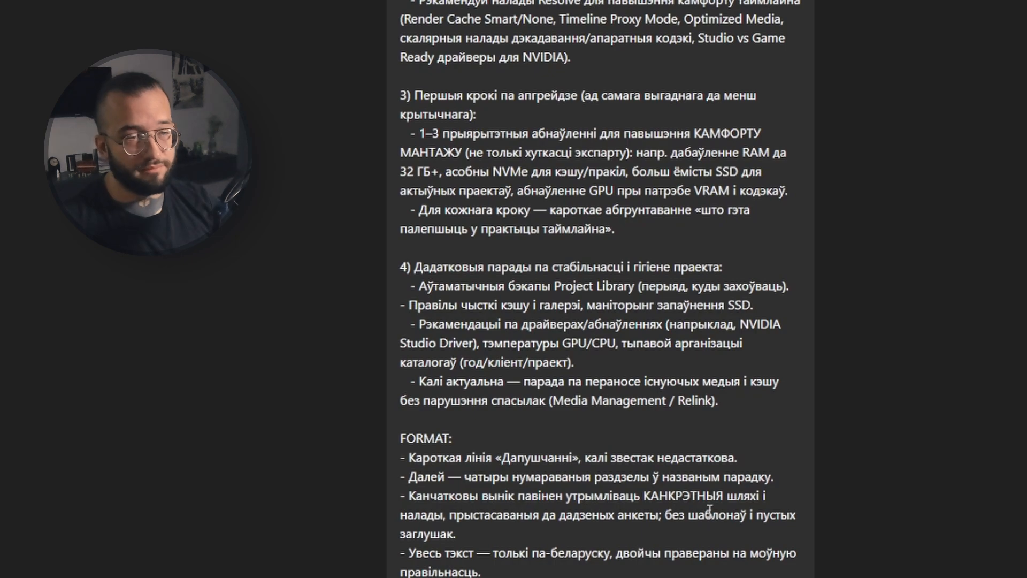
- Read the first section of ChatGPT's answer on placing the system, project library, active media, cache, proxy and export folders
{"action": "scroll", "coordinate": [933, 390], "scroll_direction": "down", "scroll_amount": 8}
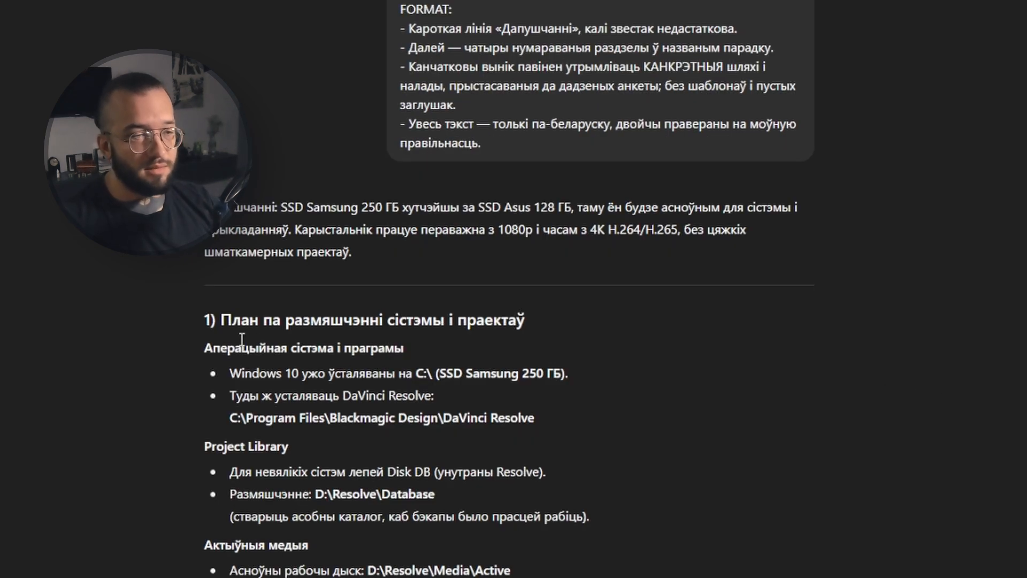
{"action": "left_click_drag", "start_coordinate": [202, 345], "coordinate": [535, 345]}
{"action": "left_click", "coordinate": [860, 362]}
{"action": "scroll", "coordinate": [860, 364], "scroll_direction": "down", "scroll_amount": 8}
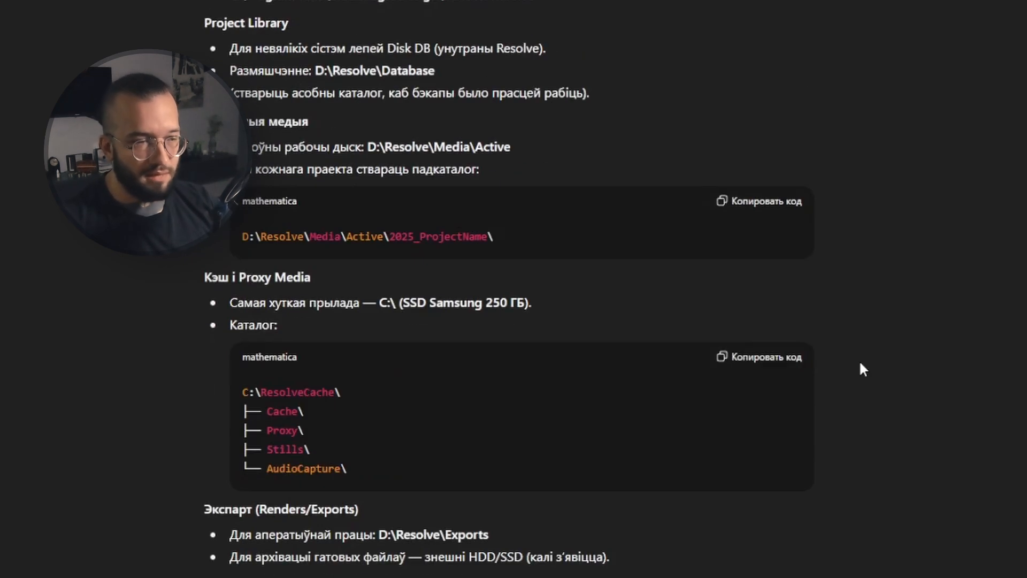
{"action": "scroll", "coordinate": [817, 348], "scroll_direction": "down", "scroll_amount": 4}
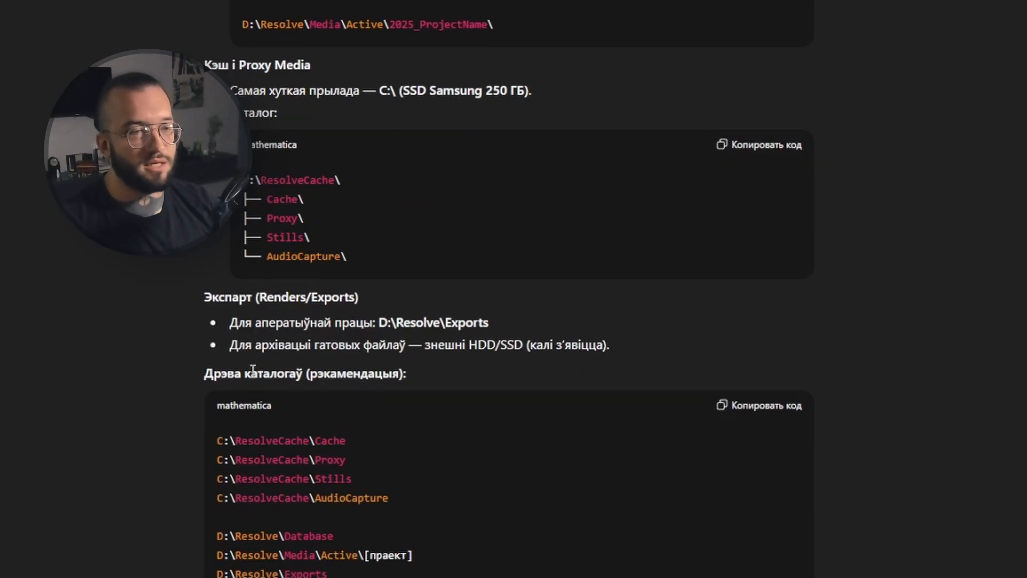
{"action": "left_click_drag", "start_coordinate": [203, 297], "coordinate": [505, 313]}
- Review the answer's performance analysis, upgrade steps and stability tips, and return to the recommended folder paths and Resolve settings
{"action": "scroll", "coordinate": [983, 317], "scroll_direction": "down", "scroll_amount": 16}
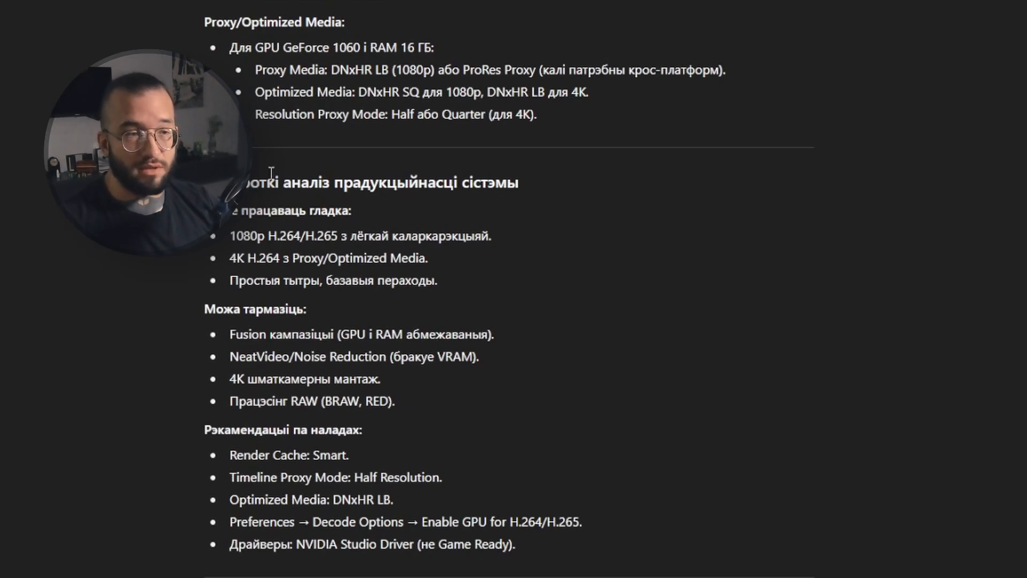
{"action": "left_click_drag", "start_coordinate": [225, 179], "coordinate": [519, 182]}
{"action": "left_click", "coordinate": [753, 242]}
{"action": "scroll", "coordinate": [751, 250], "scroll_direction": "down", "scroll_amount": 8}
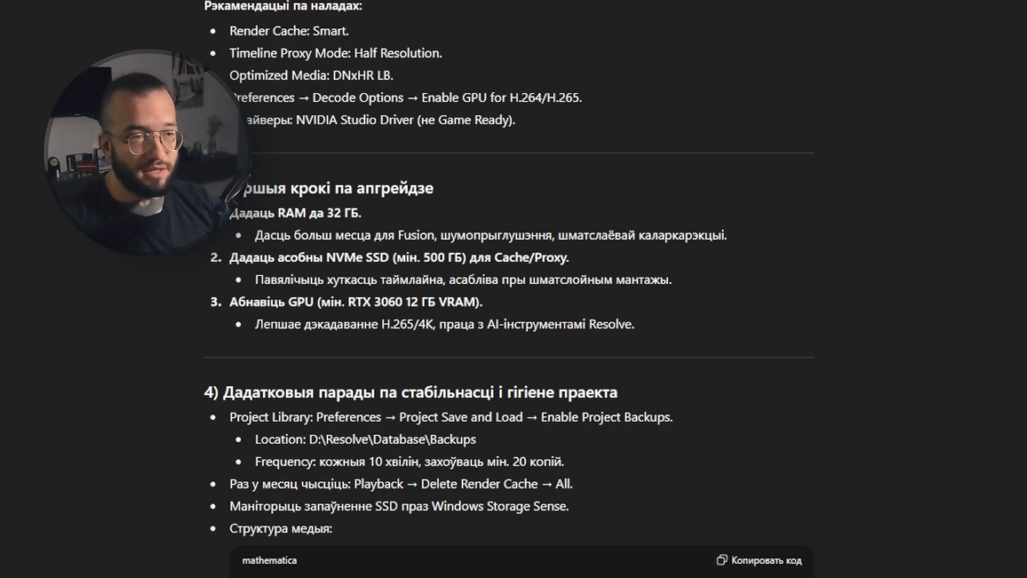
{"action": "triple_click", "coordinate": [785, 187]}
{"action": "left_click", "coordinate": [786, 187]}
{"action": "scroll", "coordinate": [955, 290], "scroll_direction": "down", "scroll_amount": 6}
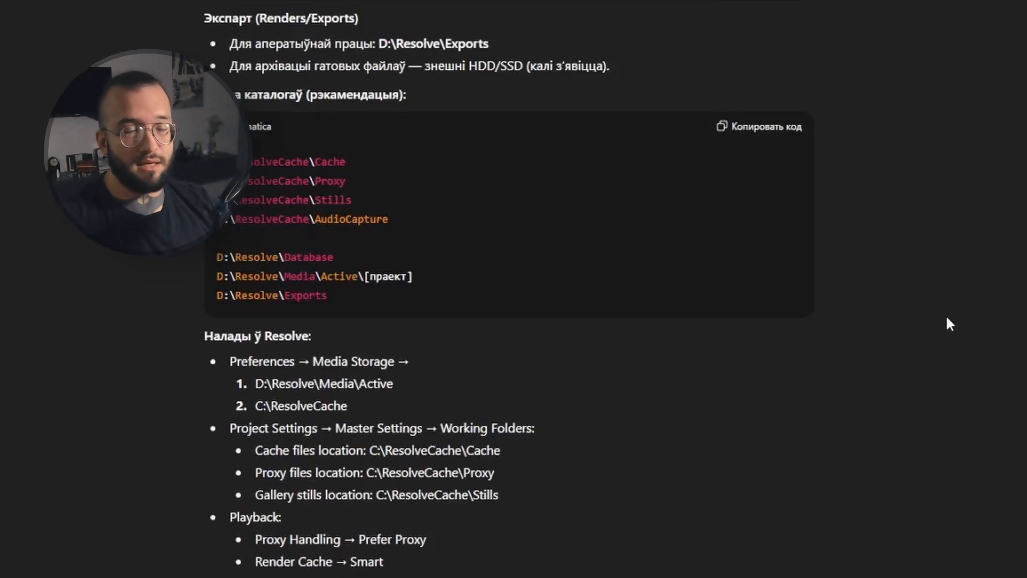
{"action": "scroll", "coordinate": [946, 321], "scroll_direction": "up", "scroll_amount": 15}
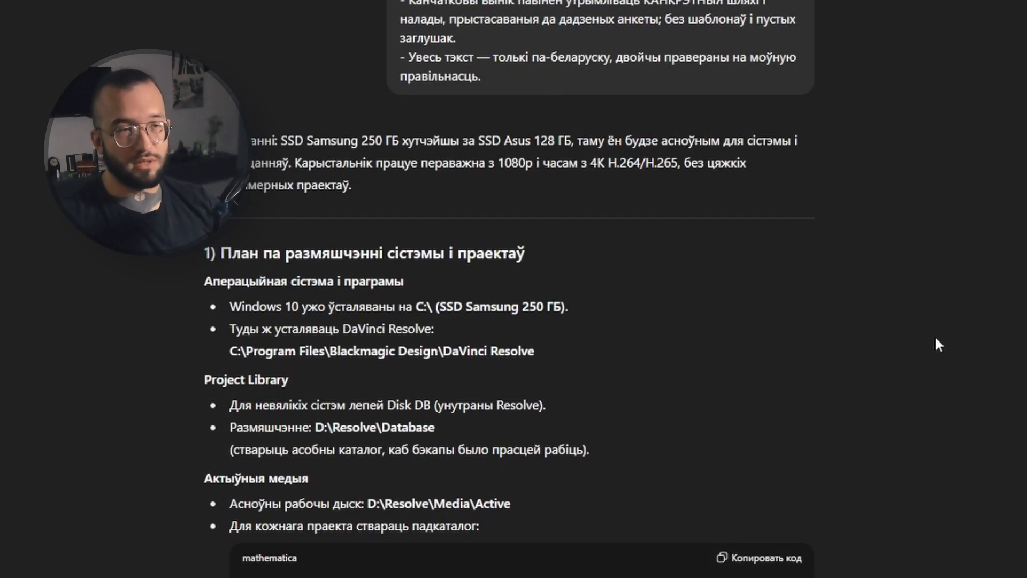
{"action": "scroll", "coordinate": [935, 338], "scroll_direction": "up", "scroll_amount": 8}
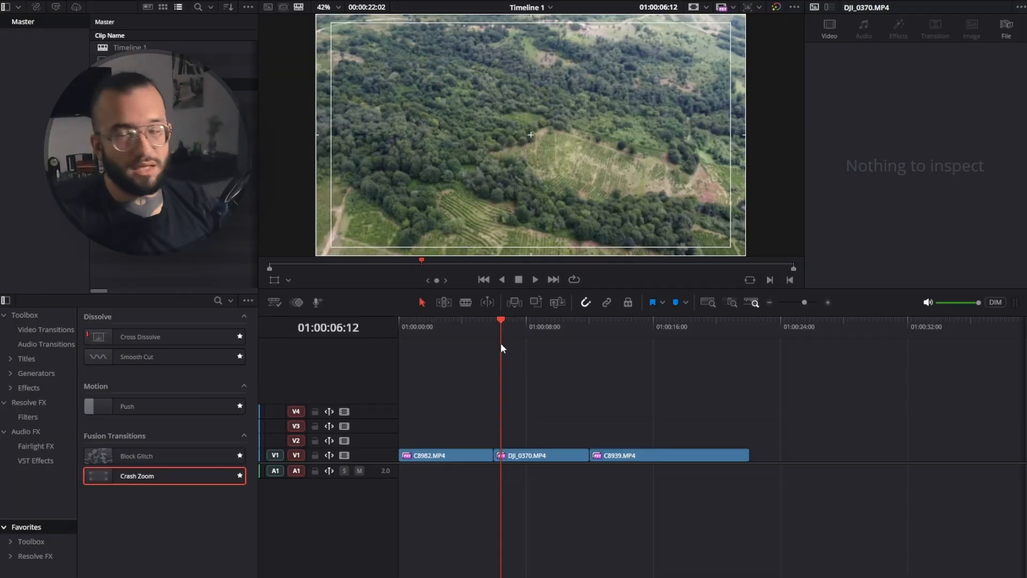
- Switch back to DaVinci Resolve and unlink the proxy media from the three source clips in the media pool
{"action": "left_click_drag", "start_coordinate": [489, 329], "coordinate": [538, 328]}
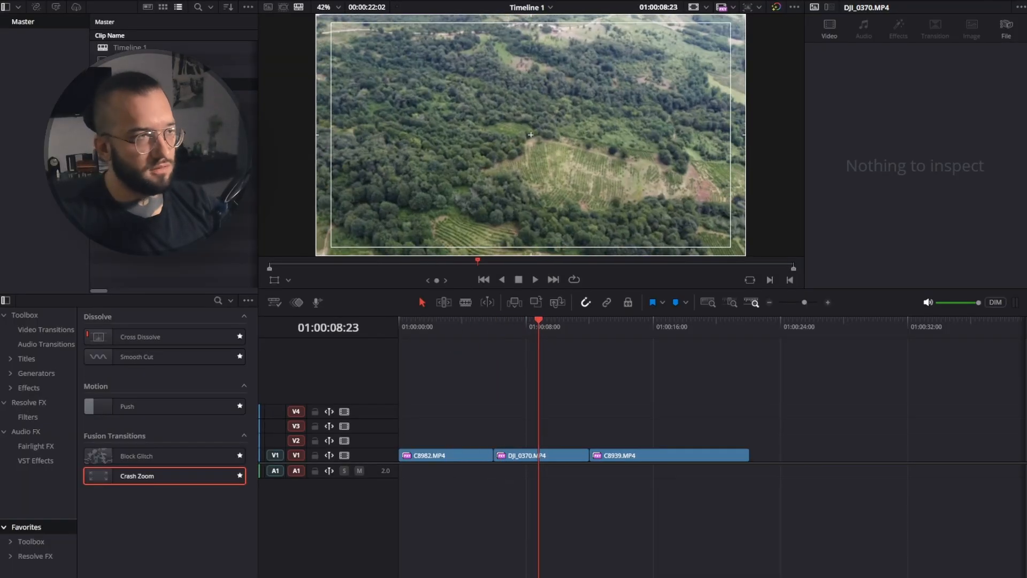
{"action": "left_click_drag", "start_coordinate": [161, 115], "coordinate": [129, 63]}
{"action": "right_click", "coordinate": [129, 63]}
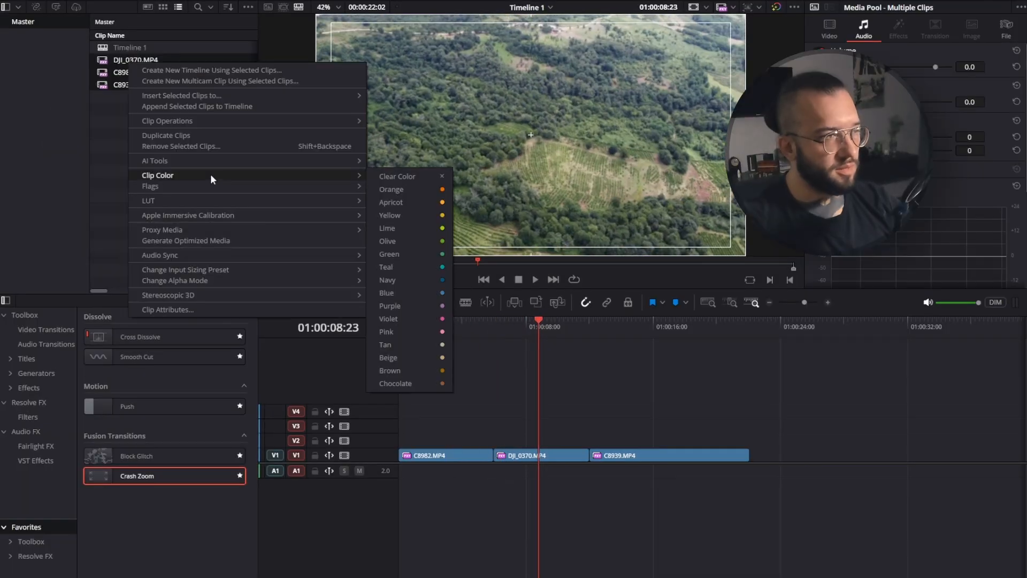
{"action": "mouse_move", "coordinate": [232, 230]}
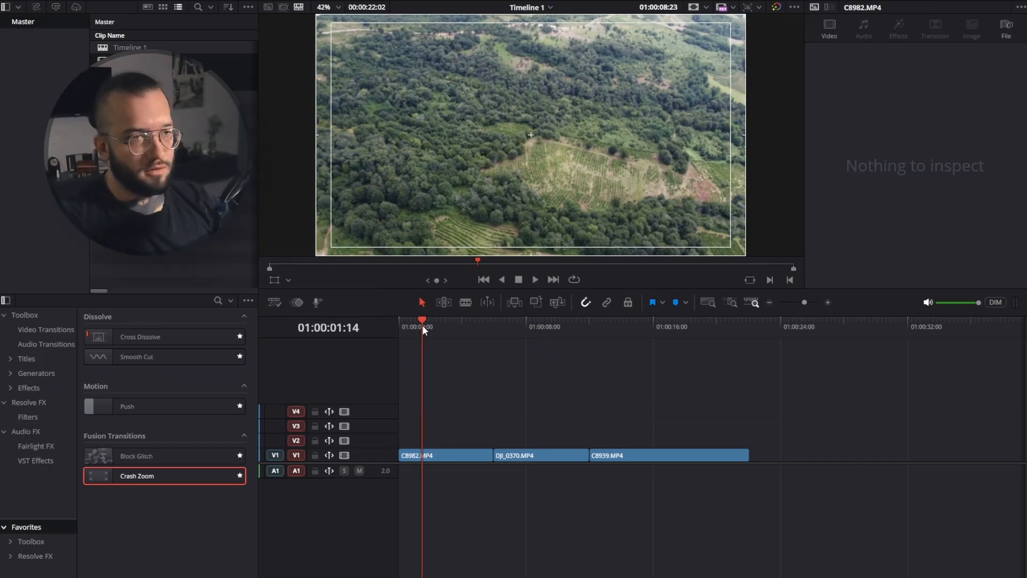
- Play and scrub through the C8982.MP4 clip on the timeline to check how smoothly it plays without proxies
{"action": "key", "text": "space"}
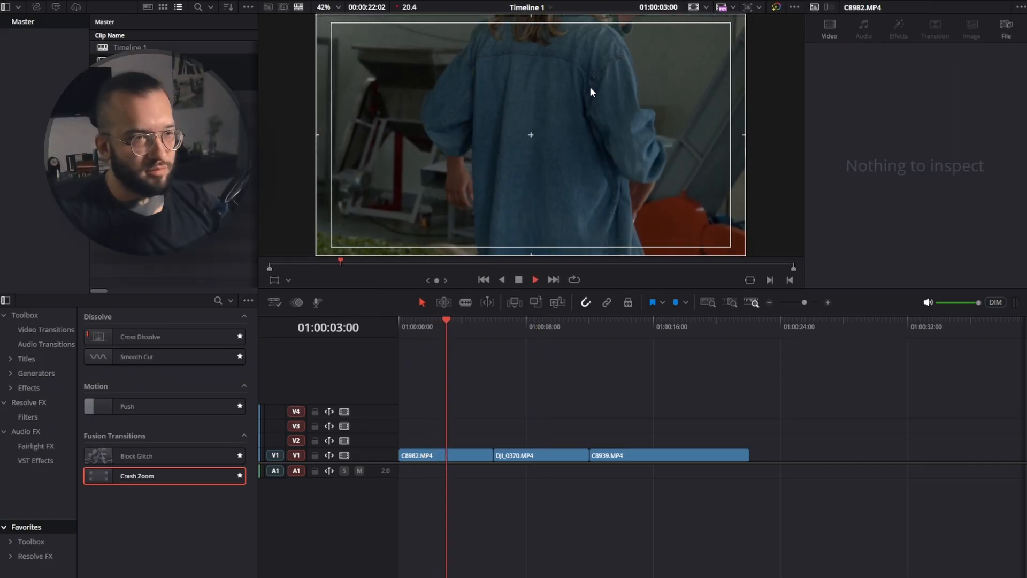
{"action": "key", "text": "space"}
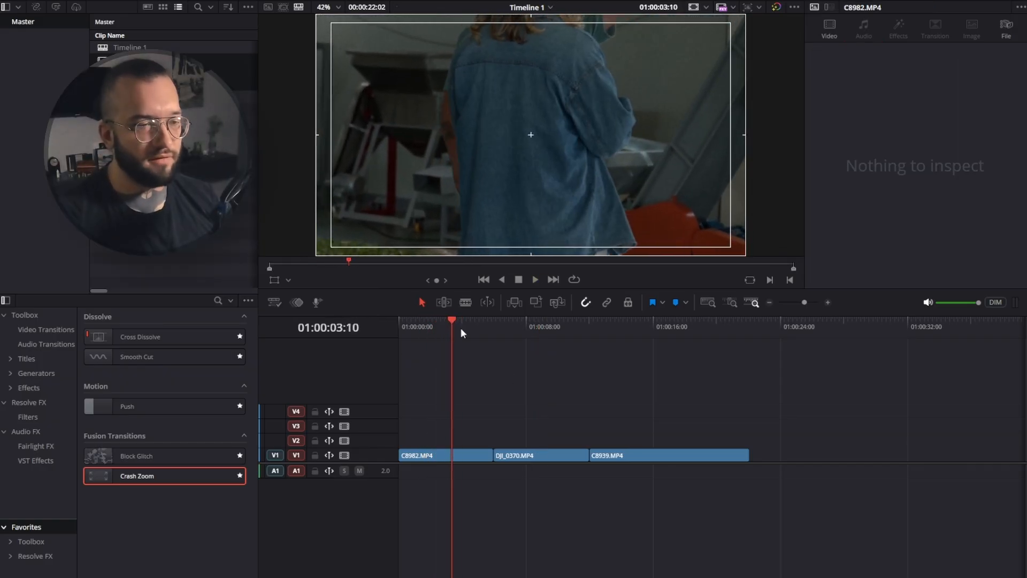
{"action": "left_click_drag", "start_coordinate": [461, 327], "coordinate": [482, 322]}
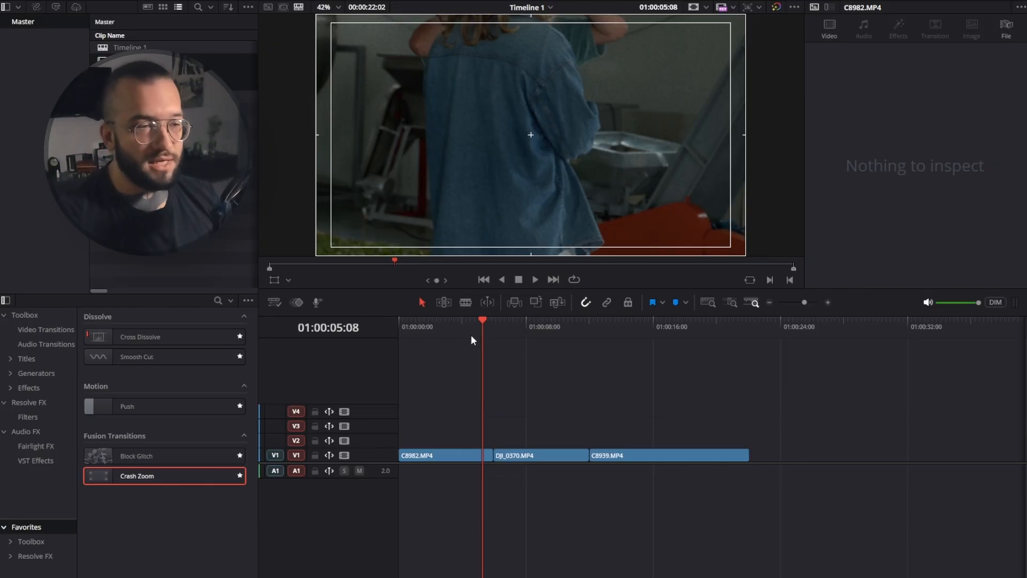
{"action": "left_click_drag", "start_coordinate": [450, 322], "coordinate": [470, 319]}
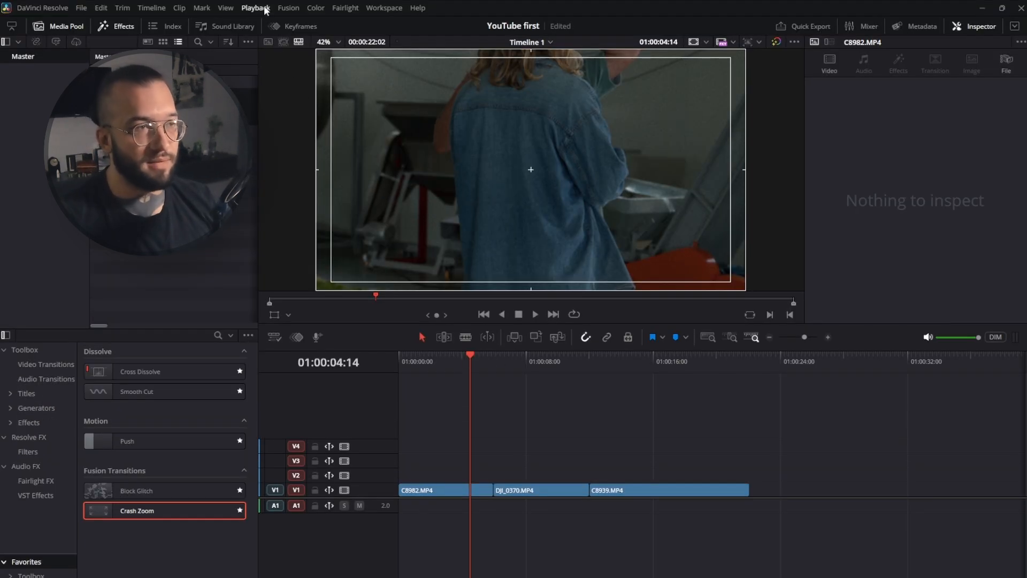
- Set the render cache to Smart and play the C8982.MP4 clip from the timeline
{"action": "left_click", "coordinate": [266, 10]}
{"action": "mouse_move", "coordinate": [277, 59]}
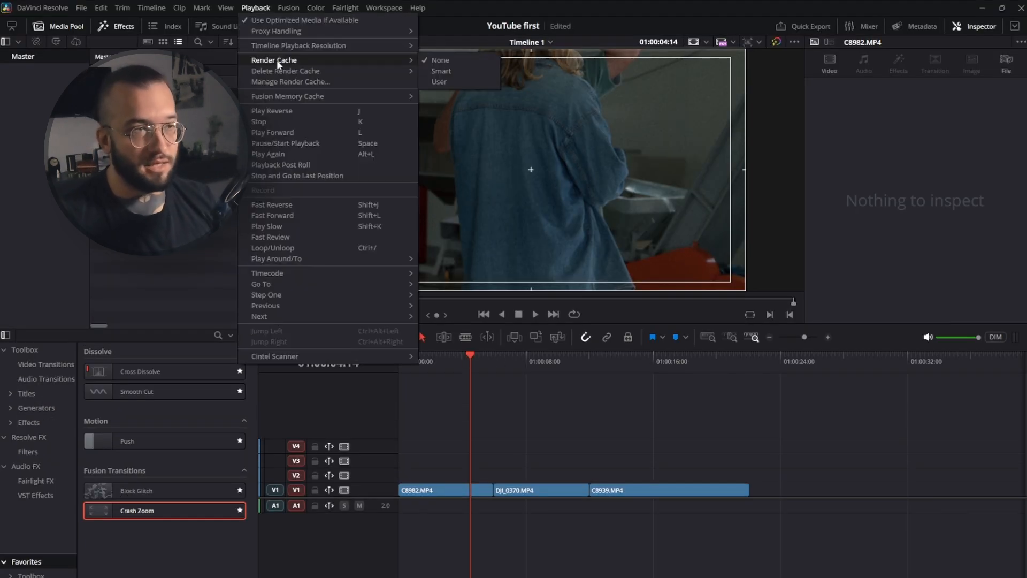
{"action": "left_click", "coordinate": [473, 70]}
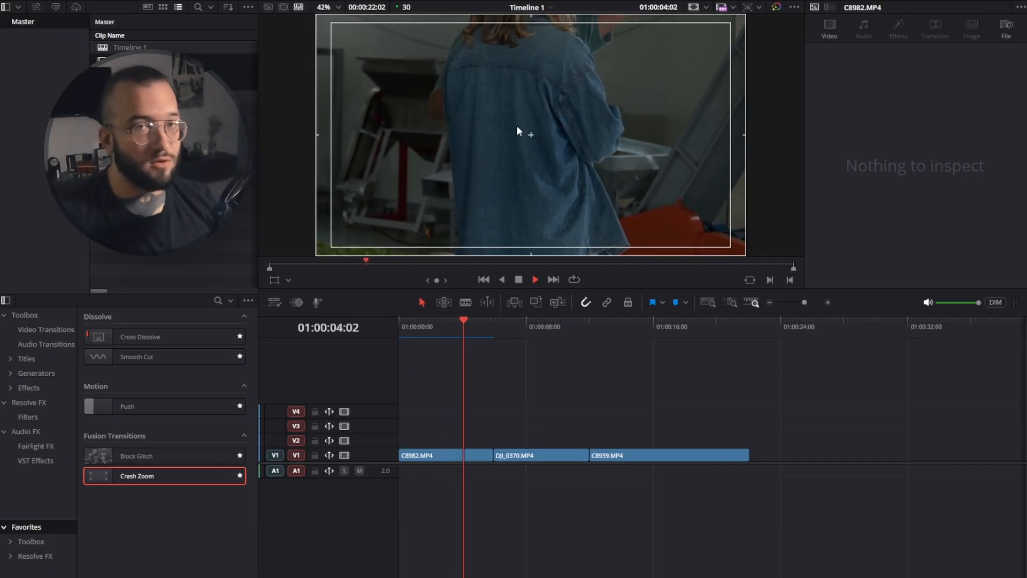
{"action": "key", "text": "space"}
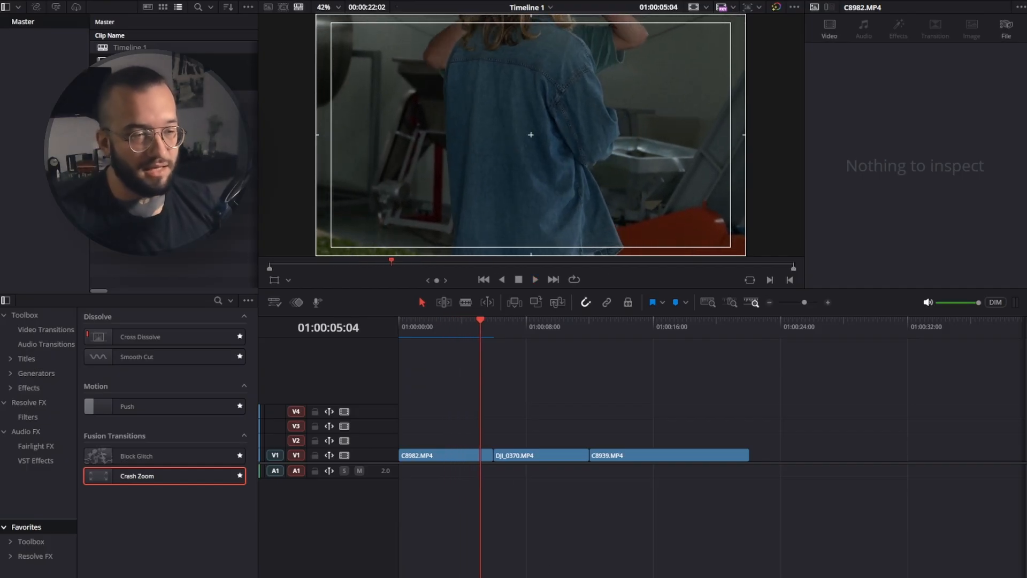
- Inspect the two-node grade with Film Grain on C8982.MP4 in the Color page, and return to the start of the edit timeline
{"action": "left_click", "coordinate": [551, 577]}
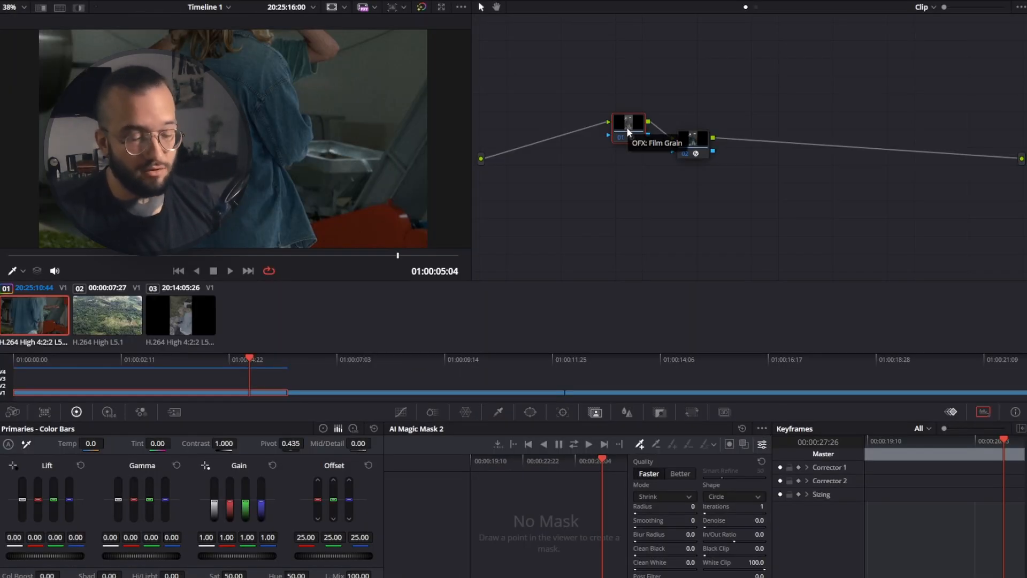
{"action": "key", "text": "shift+4"}
{"action": "left_click_drag", "start_coordinate": [468, 323], "coordinate": [362, 322]}
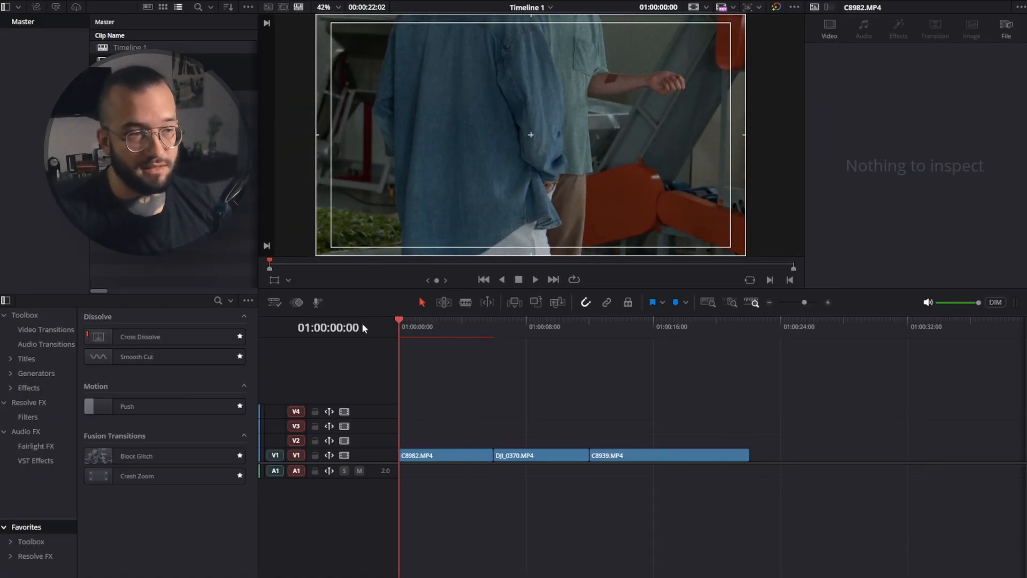
{"action": "left_click", "coordinate": [575, 576]}
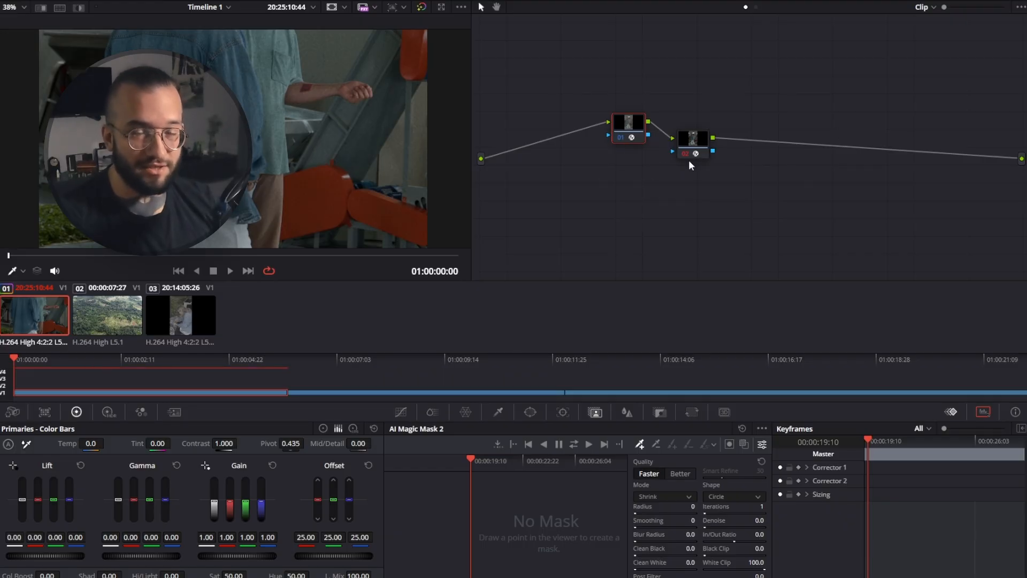
{"action": "left_click", "coordinate": [473, 576]}
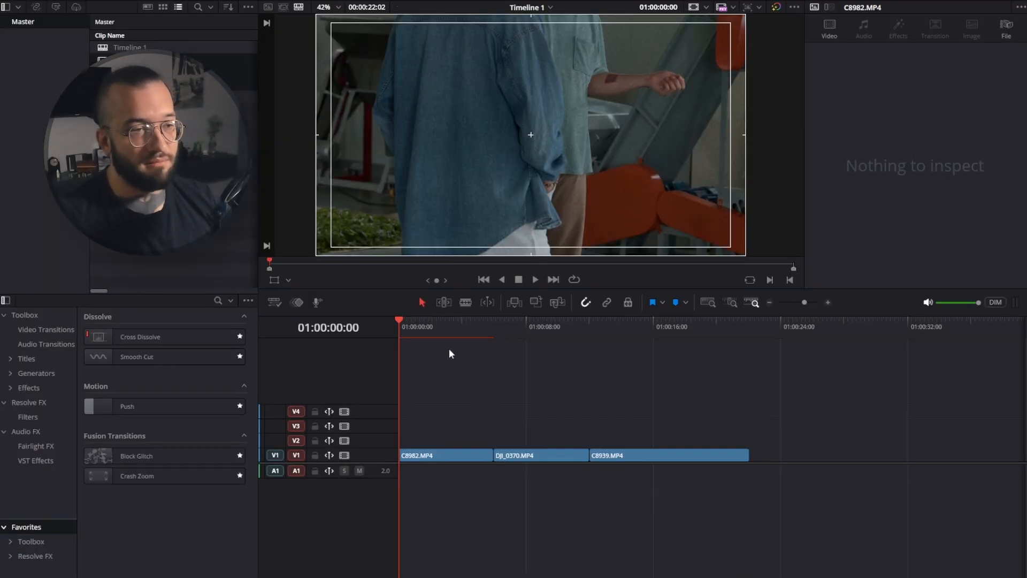
- Play and scrub through C8982.MP4 and the start of DJI_0370.MP4 to check playback with render caching
{"action": "left_click", "coordinate": [431, 323]}
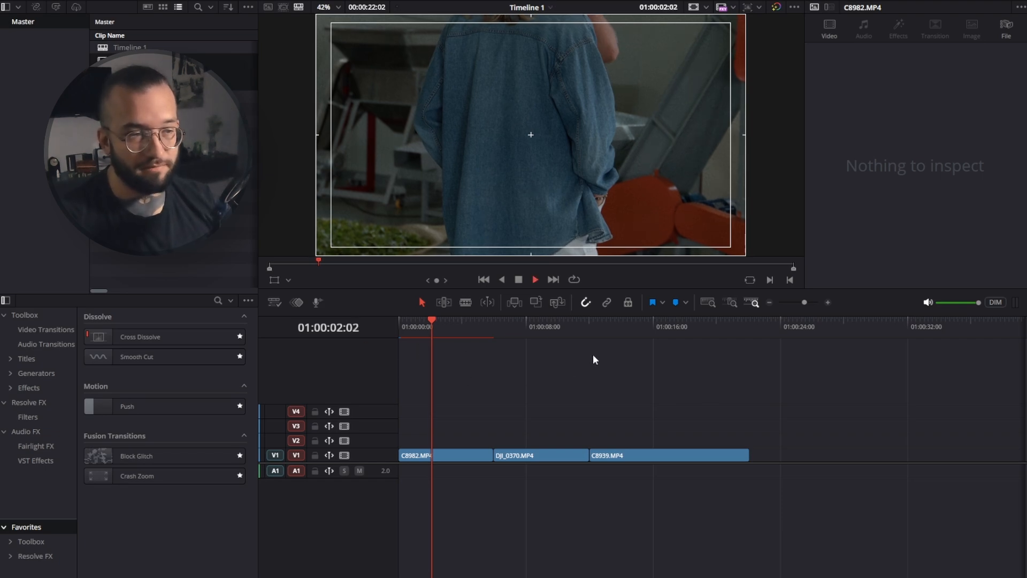
{"action": "left_click", "coordinate": [512, 337]}
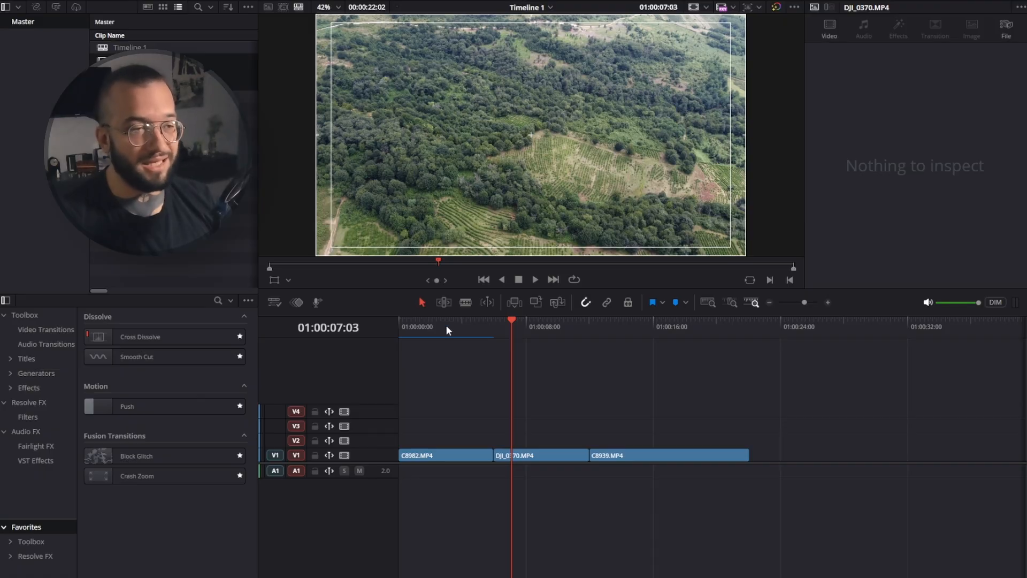
{"action": "left_click_drag", "start_coordinate": [449, 330], "coordinate": [487, 327]}
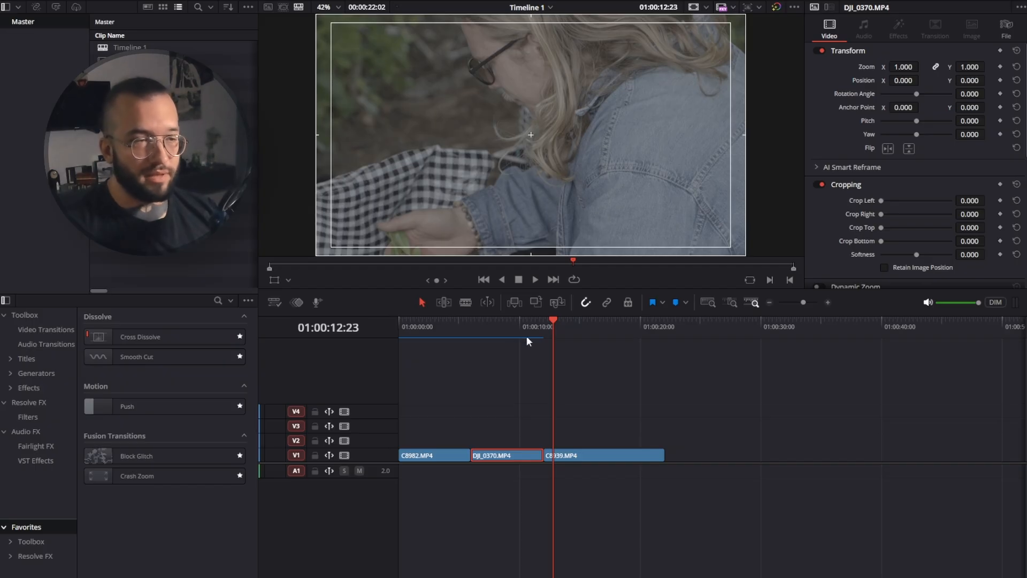
- Apply the Box Blur effect to node 01 of the DJI_0370.MP4 clip and return to the edit timeline
{"action": "left_click_drag", "start_coordinate": [481, 324], "coordinate": [589, 327]}
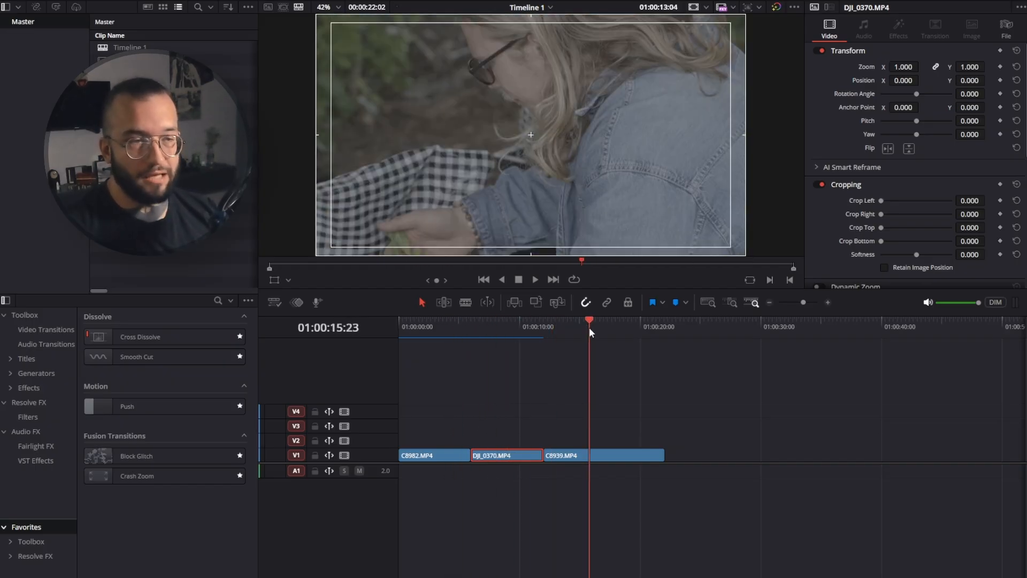
{"action": "left_click", "coordinate": [616, 454]}
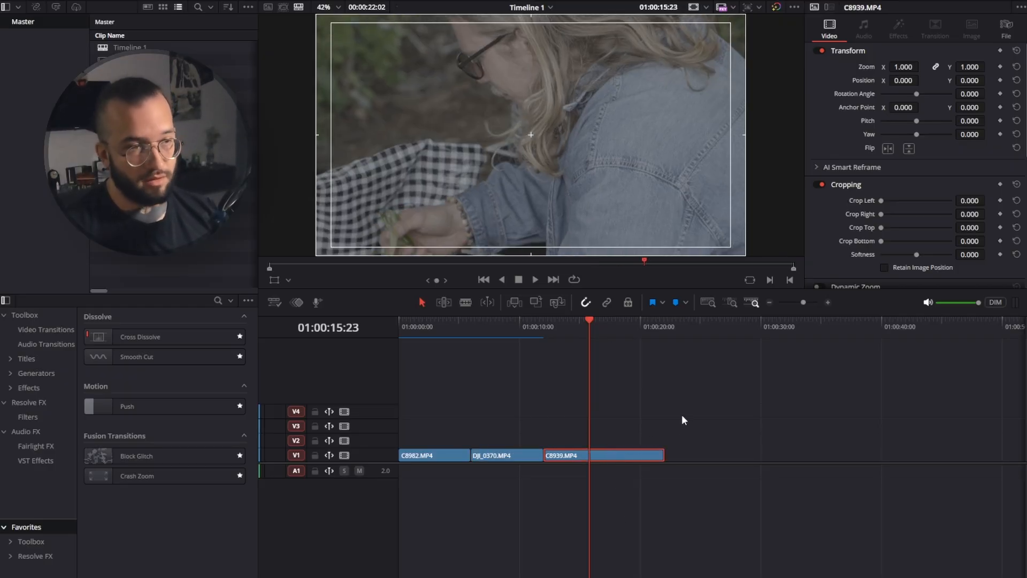
{"action": "key", "text": "shift+6"}
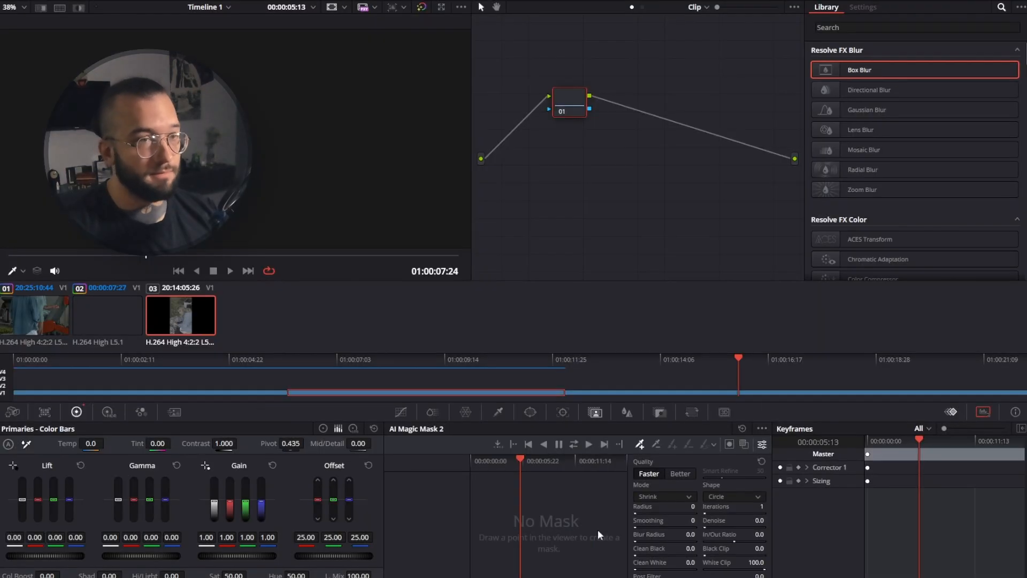
{"action": "left_click_drag", "start_coordinate": [881, 70], "coordinate": [574, 93]}
{"action": "key", "text": "shift+4"}
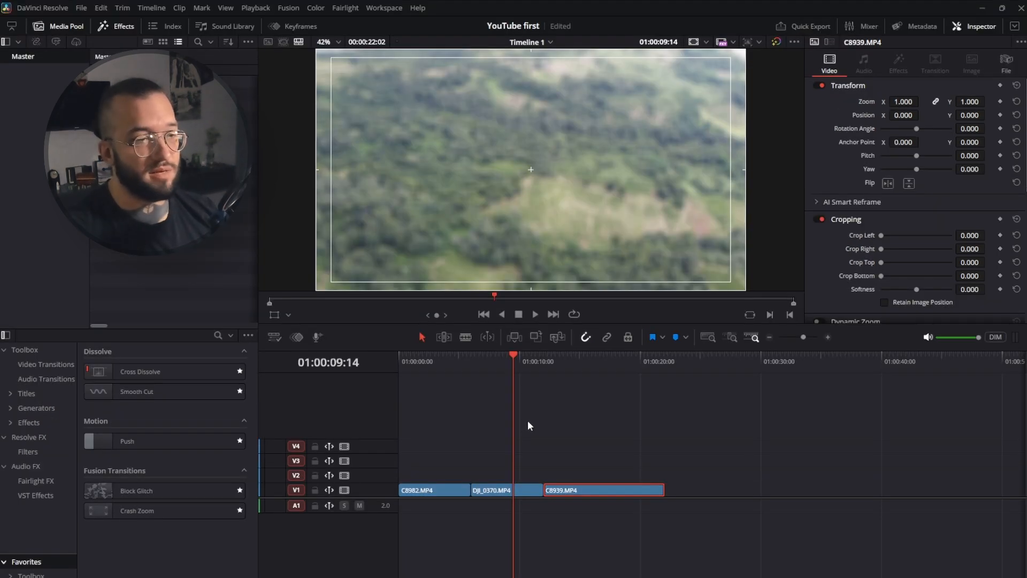
- Open the render cache management window
{"action": "left_click", "coordinate": [256, 8]}
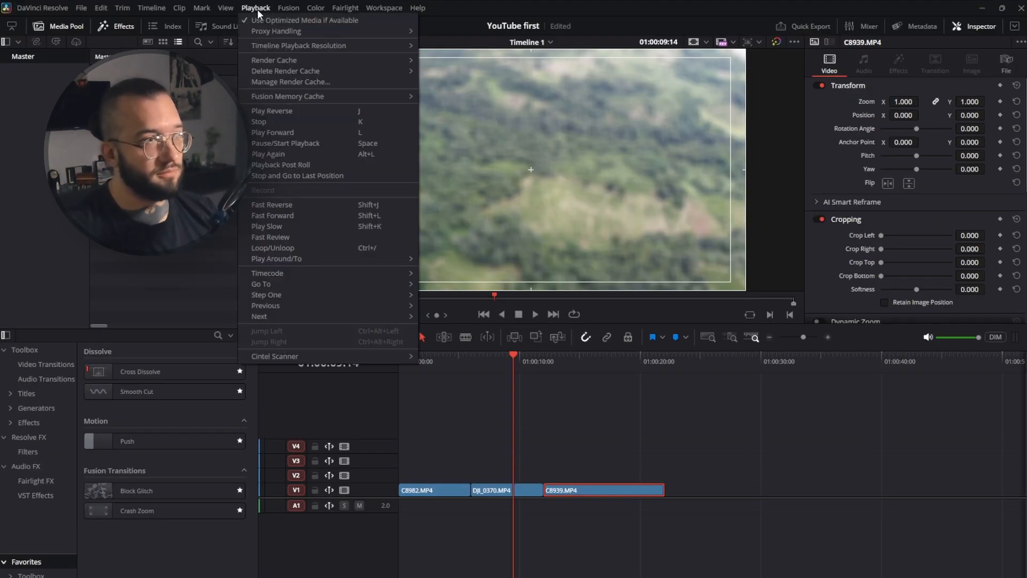
{"action": "left_click", "coordinate": [308, 81]}
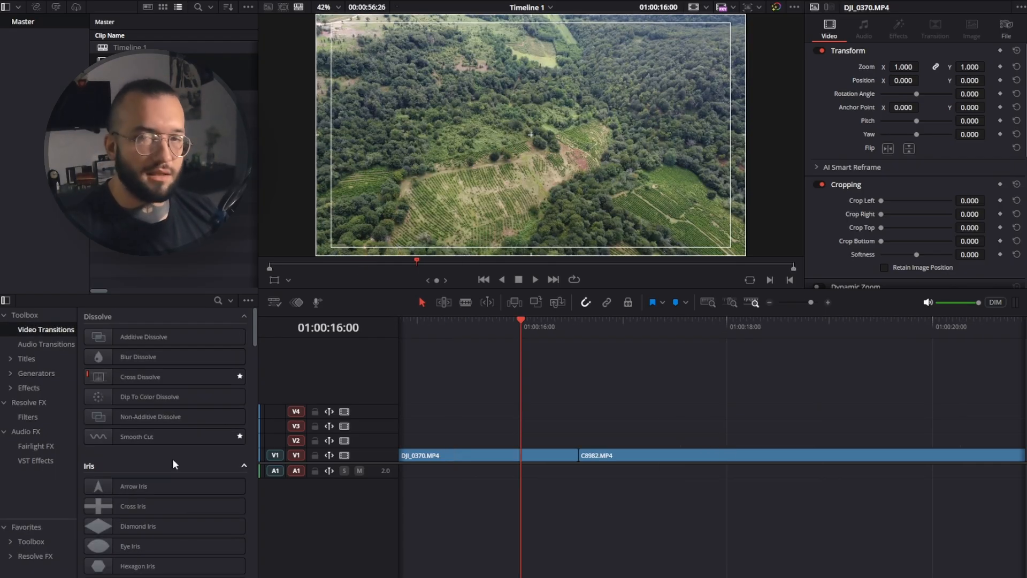
- Add a 4-frame Smooth Cut transition between the two C8982.MP4 clips and play through it
{"action": "left_click", "coordinate": [177, 437]}
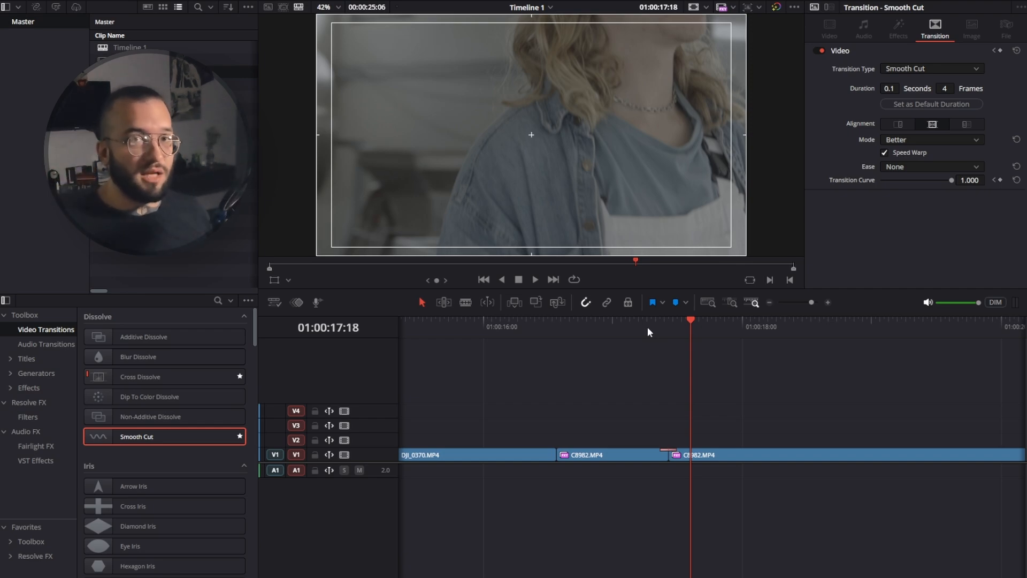
{"action": "left_click", "coordinate": [597, 327]}
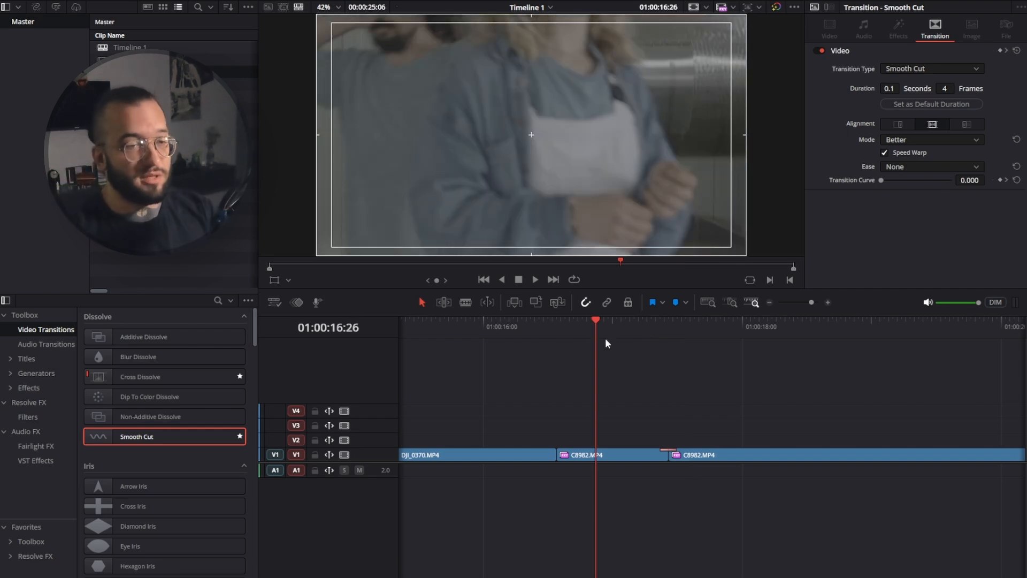
{"action": "left_click", "coordinate": [613, 434]}
{"action": "key", "text": "space"}
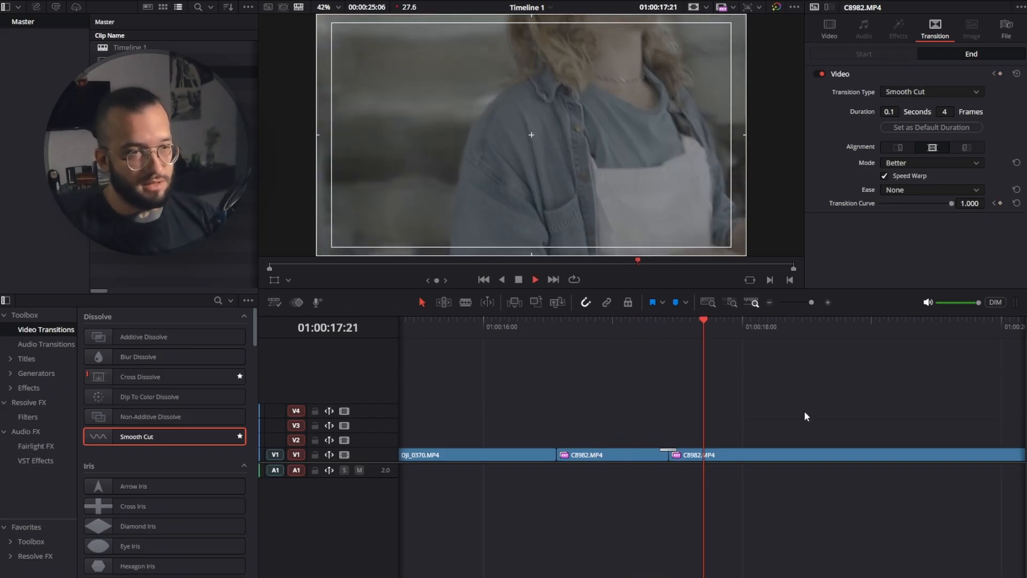
{"action": "key", "text": "space"}
{"action": "left_click", "coordinate": [648, 321]}
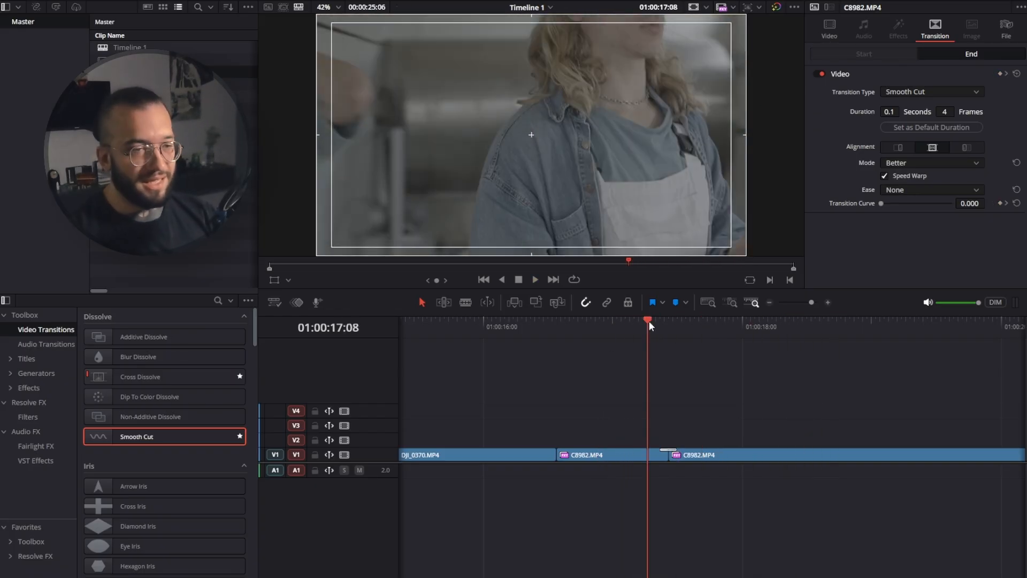
- Split the C8982.MP4 clips on either side of the Smooth Cut transition, at 01:00:17:08 and 01:00:17:20
{"action": "key", "text": "ctrl+="}
{"action": "key", "text": "ctrl+="}
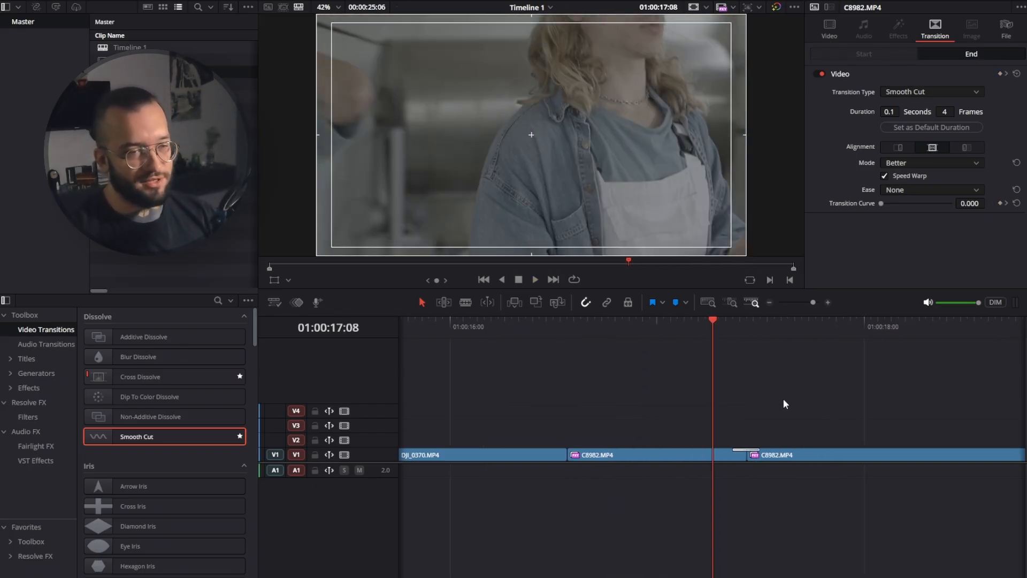
{"action": "left_click_drag", "start_coordinate": [784, 400], "coordinate": [645, 376]}
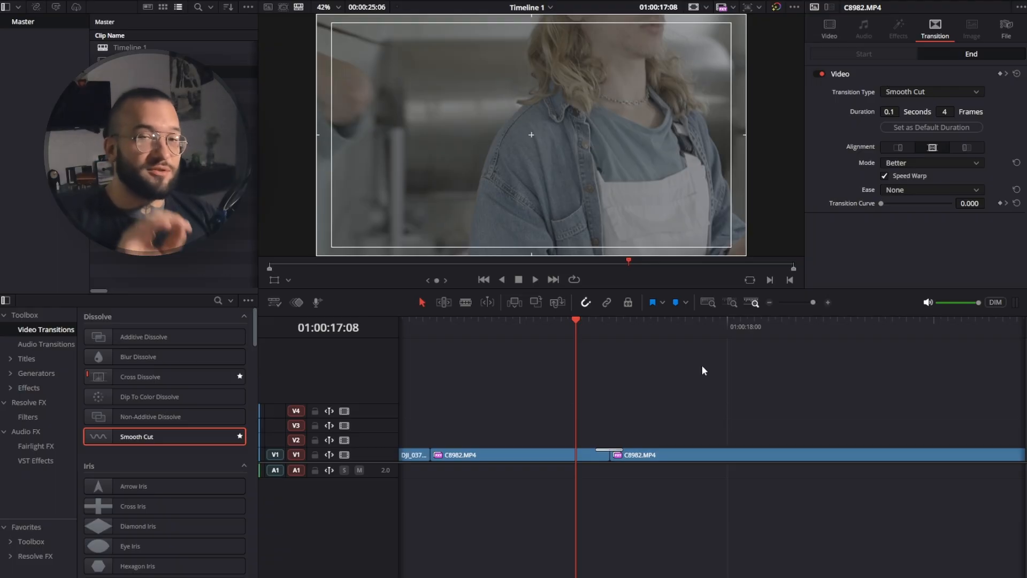
{"action": "left_click", "coordinate": [560, 454]}
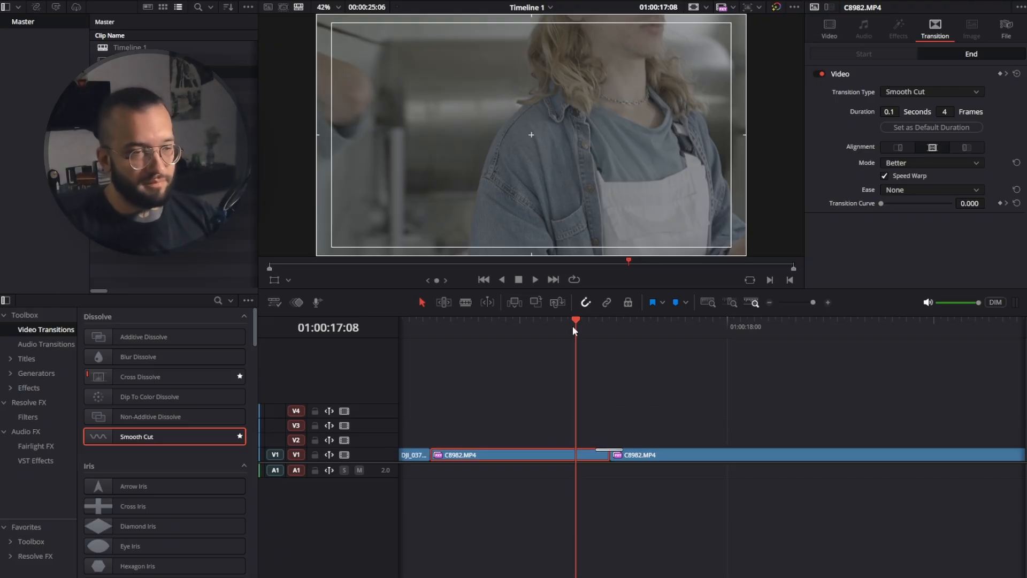
{"action": "key", "text": "ctrl+b"}
{"action": "left_click_drag", "start_coordinate": [640, 326], "coordinate": [657, 330]}
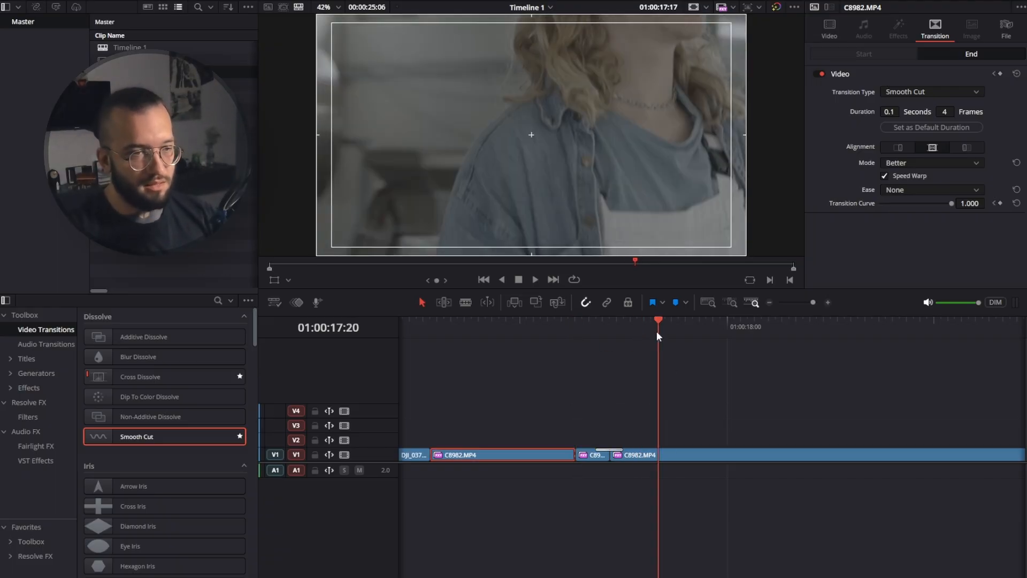
{"action": "key", "text": "ctrl+b"}
- Combine the two short C8982.MP4 pieces around the Smooth Cut transition into a new compound clip with the default name
{"action": "left_click", "coordinate": [647, 459]}
{"action": "left_click_drag", "start_coordinate": [591, 395], "coordinate": [627, 456]}
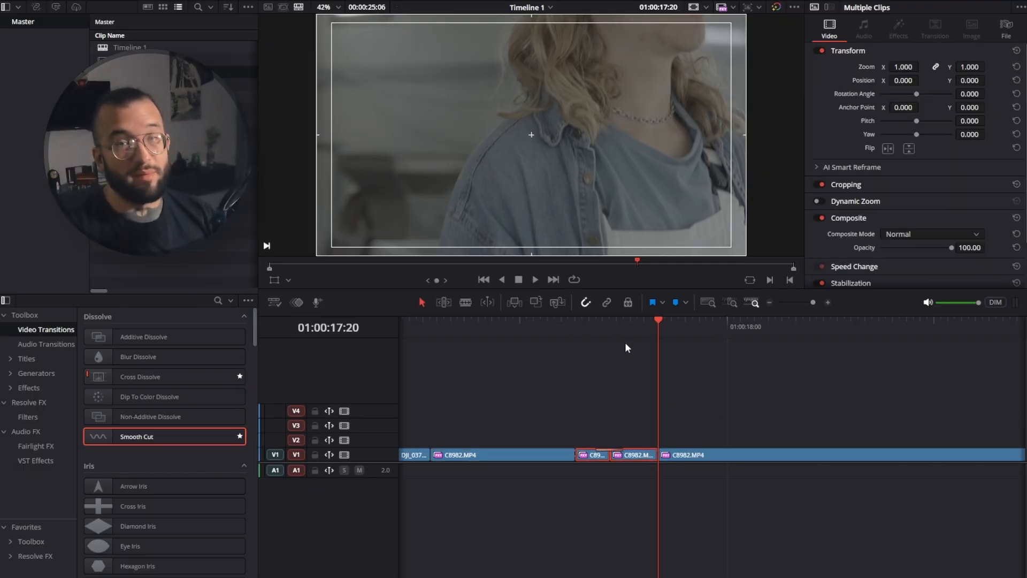
{"action": "mouse_move", "coordinate": [590, 320]}
{"action": "left_mouse_down"}
{"action": "mouse_move", "coordinate": [635, 319]}
{"action": "mouse_move", "coordinate": [590, 320]}
{"action": "left_mouse_up"}
{"action": "left_click", "coordinate": [624, 320]}
{"action": "right_click", "coordinate": [641, 454]}
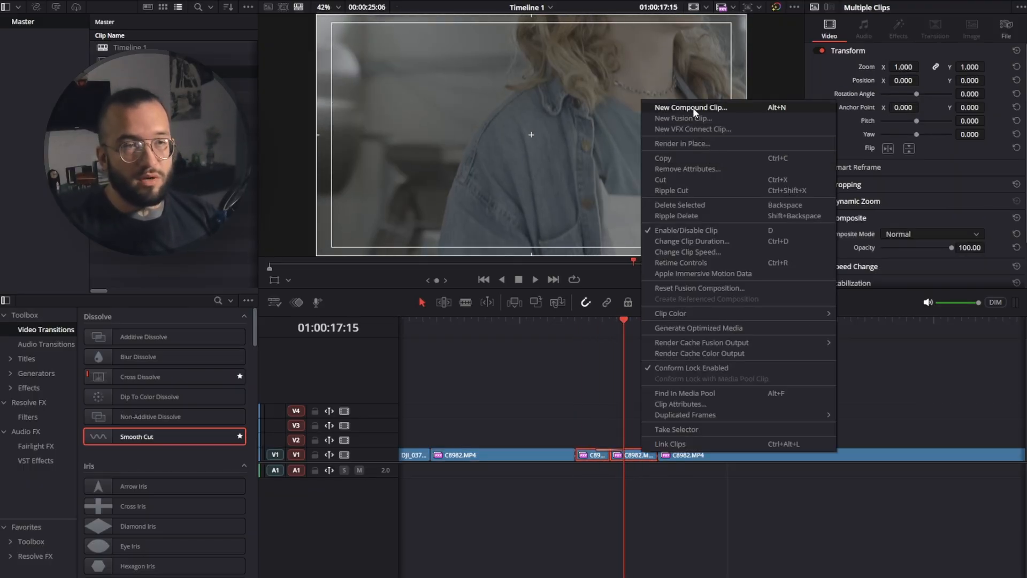
{"action": "left_click", "coordinate": [692, 107]}
{"action": "key", "text": "Return"}
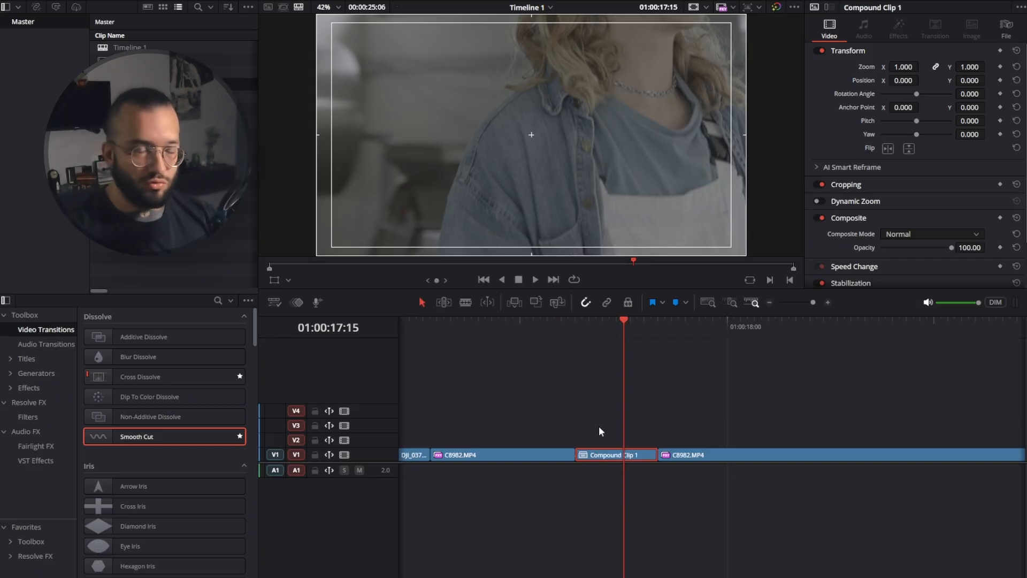
- Play and scrub through the new compound clip to check how the transition runs
{"action": "left_click", "coordinate": [569, 323]}
{"action": "key", "text": "space"}
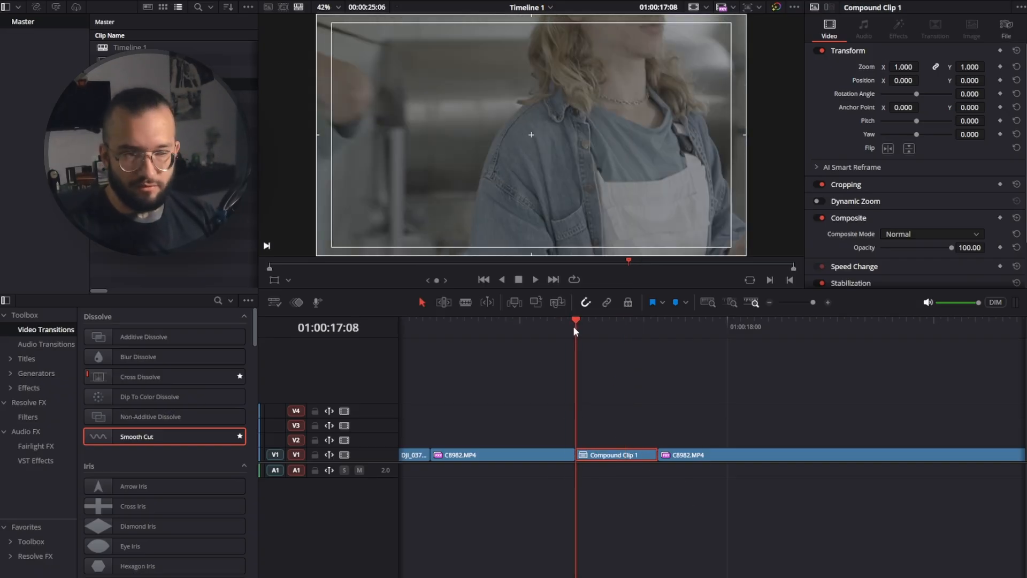
{"action": "key", "text": "space"}
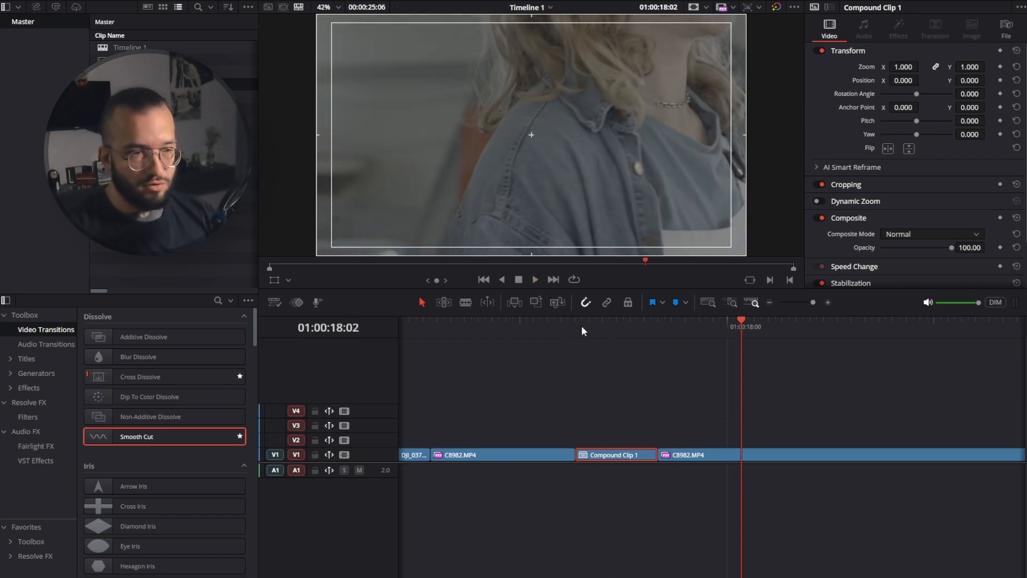
{"action": "mouse_move", "coordinate": [595, 323]}
{"action": "left_mouse_down"}
{"action": "mouse_move", "coordinate": [628, 319]}
{"action": "mouse_move", "coordinate": [614, 322]}
{"action": "left_mouse_up"}
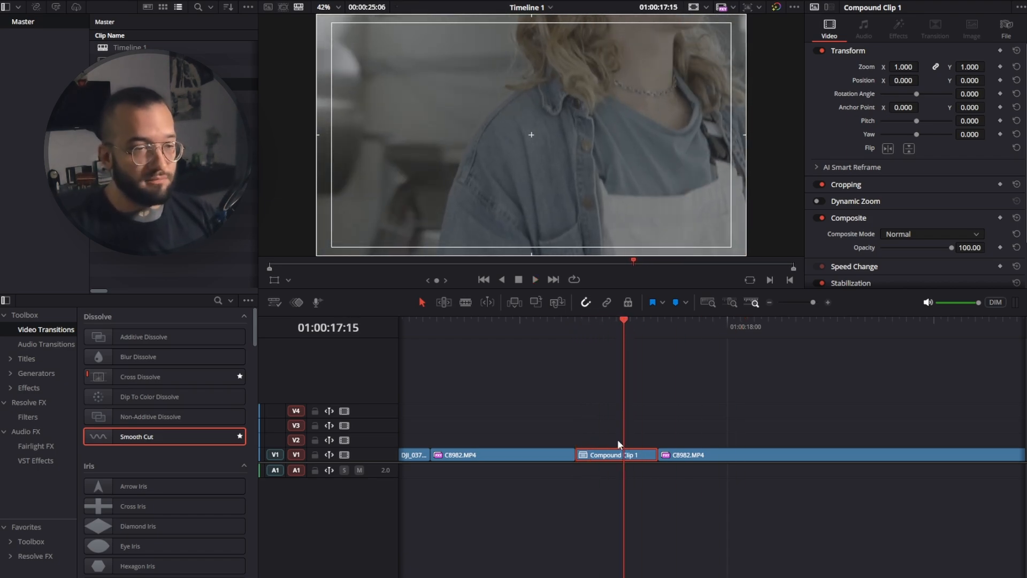
- Render the compound clip in place as MP4 with the APV codec, saving it to the folder offered
{"action": "right_click", "coordinate": [619, 452]}
{"action": "left_click", "coordinate": [637, 456]}
{"action": "right_click", "coordinate": [613, 454]}
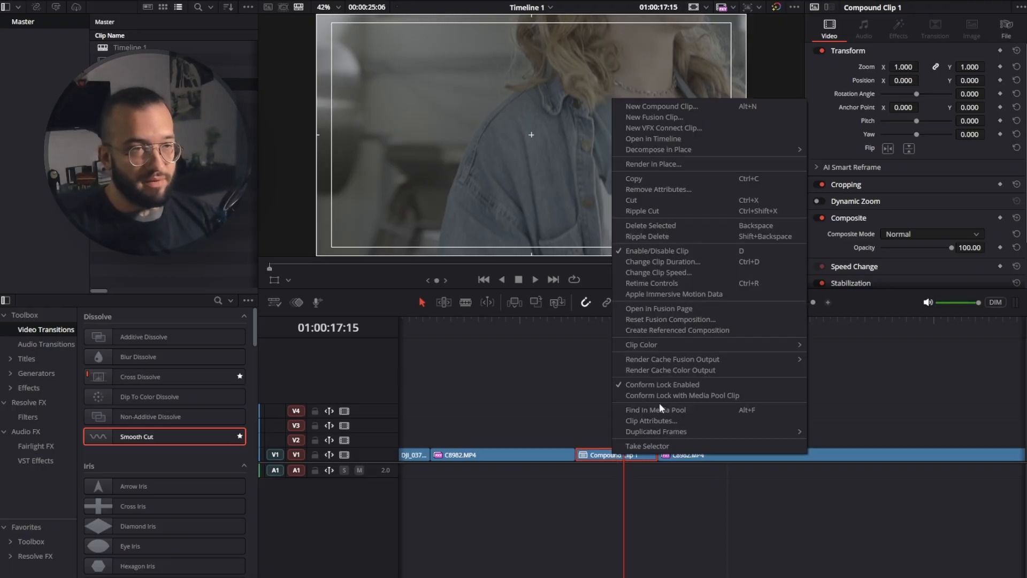
{"action": "left_click", "coordinate": [680, 163]}
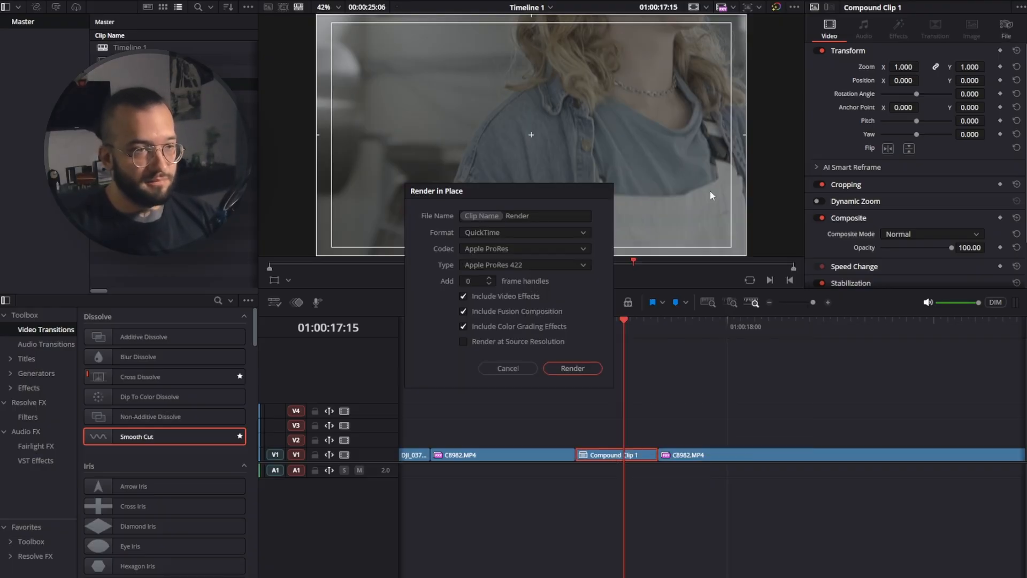
{"action": "left_click", "coordinate": [518, 232]}
{"action": "scroll", "coordinate": [493, 327], "scroll_direction": "down", "scroll_amount": 1}
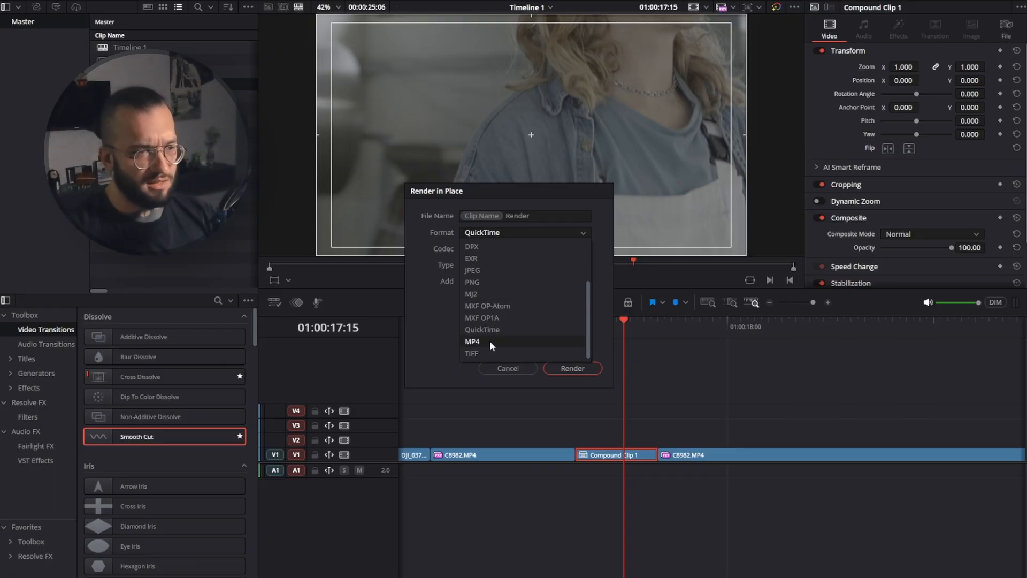
{"action": "left_click", "coordinate": [490, 341]}
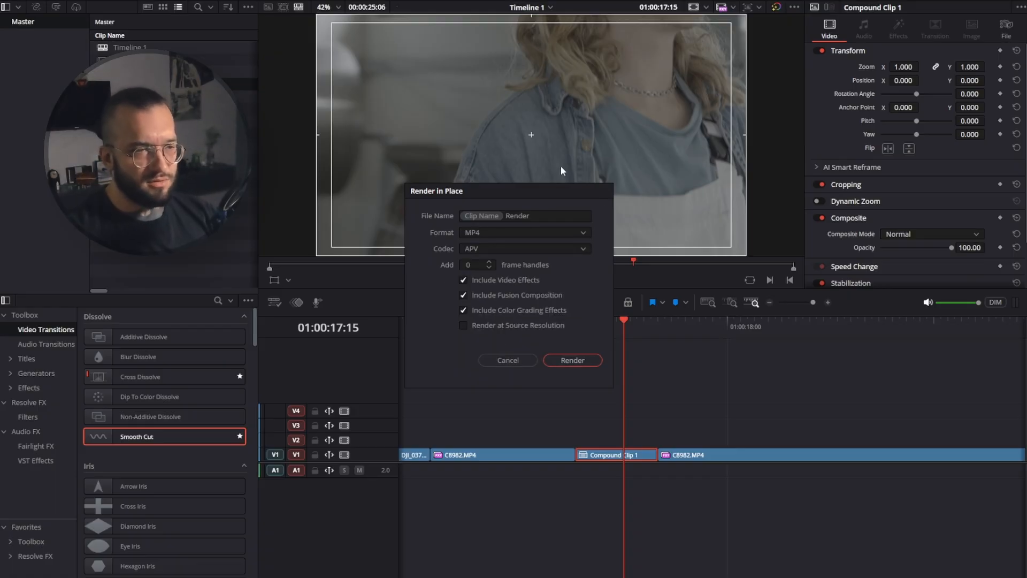
{"action": "left_click", "coordinate": [589, 362]}
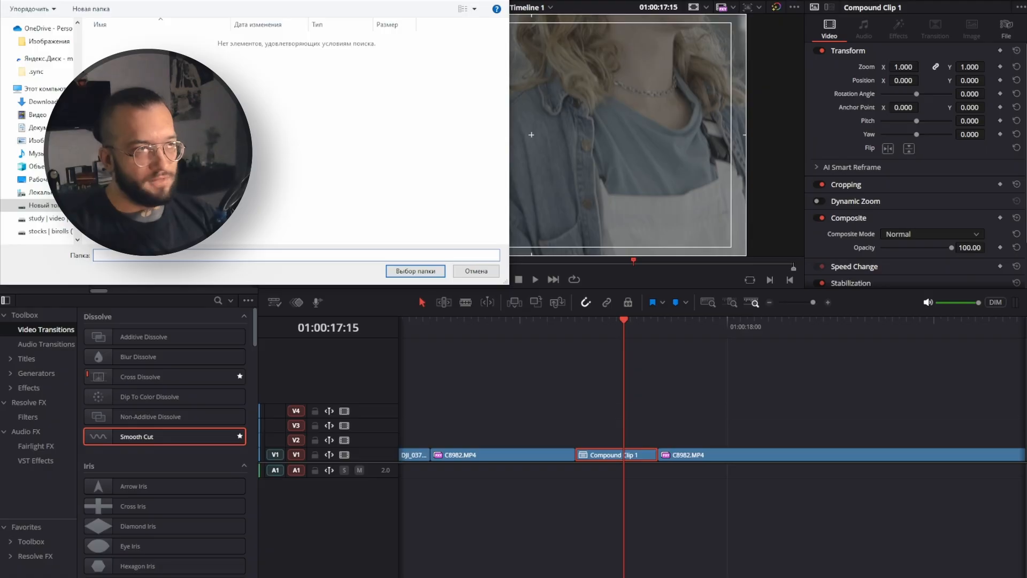
{"action": "left_click", "coordinate": [419, 272]}
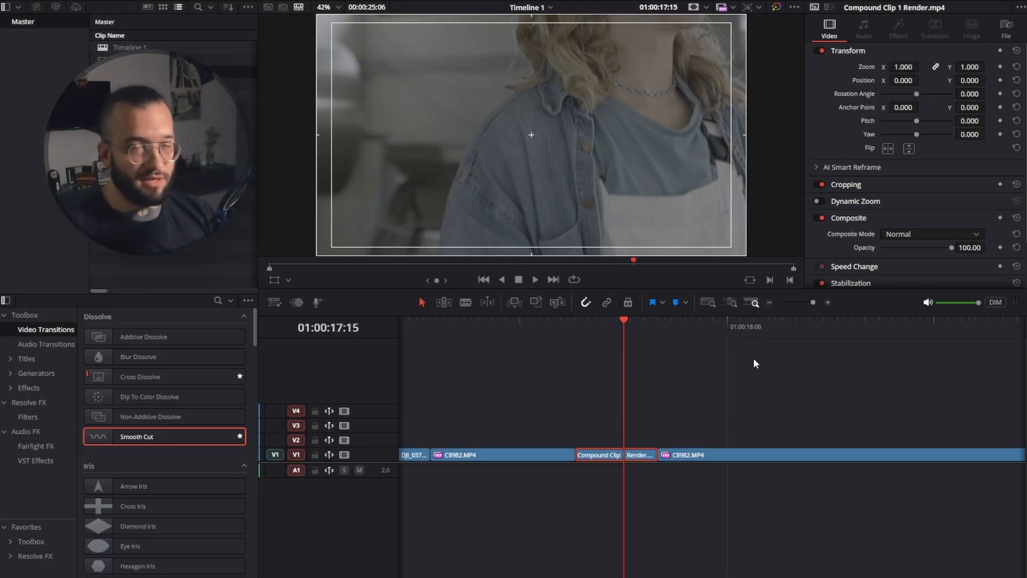
- Play the timeline through the rendered clip to check its playback, and return to 01:00:16:21
{"action": "key", "text": "space"}
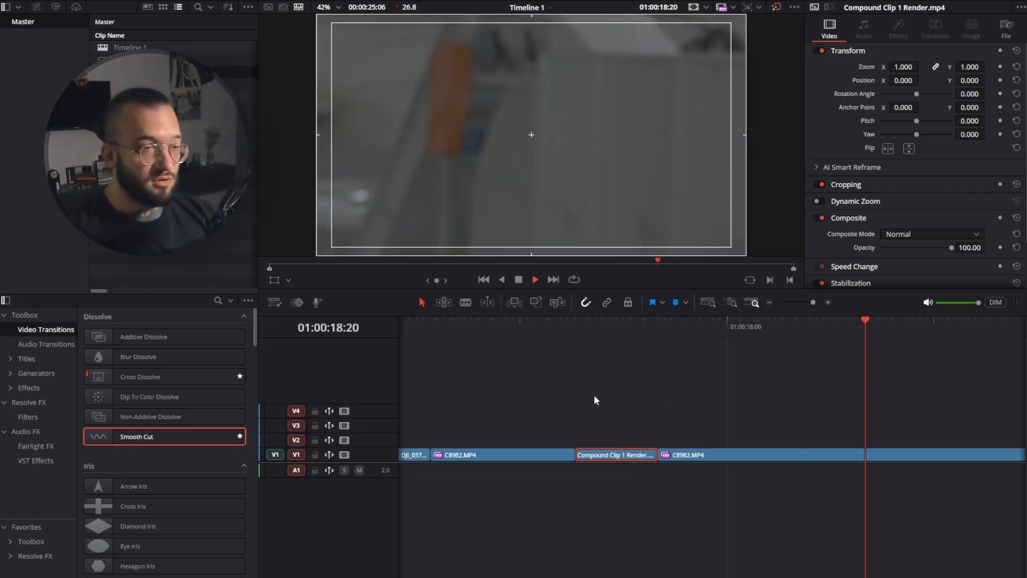
{"action": "key", "text": "space"}
{"action": "left_click", "coordinate": [444, 335]}
{"action": "key", "text": "space"}
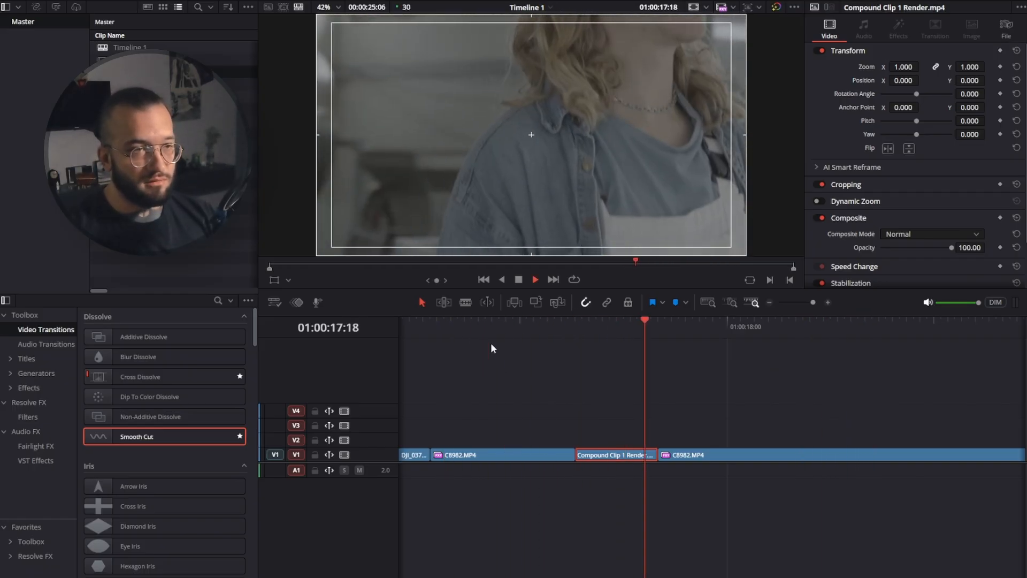
{"action": "key", "text": "space"}
{"action": "left_click", "coordinate": [457, 322]}
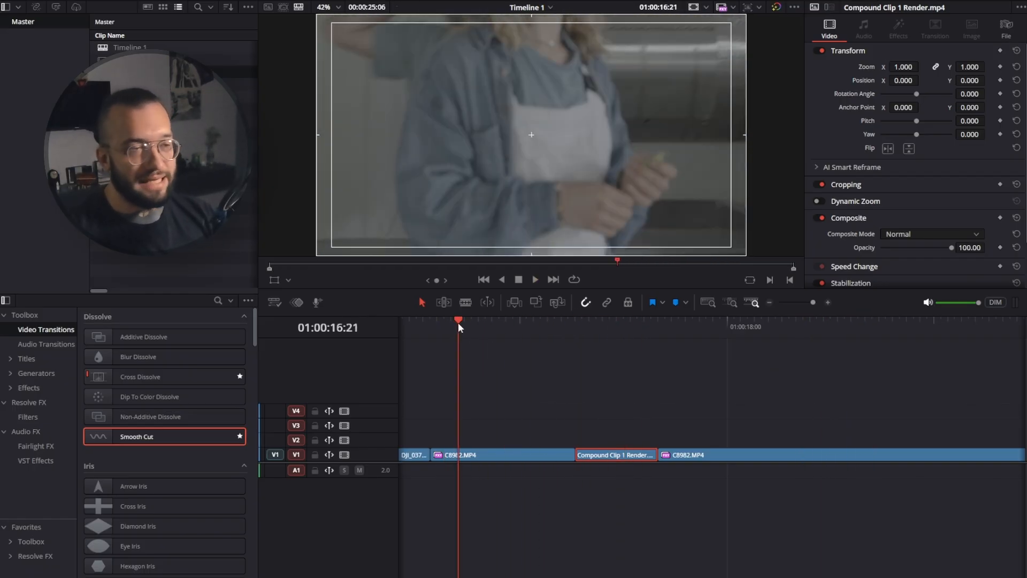